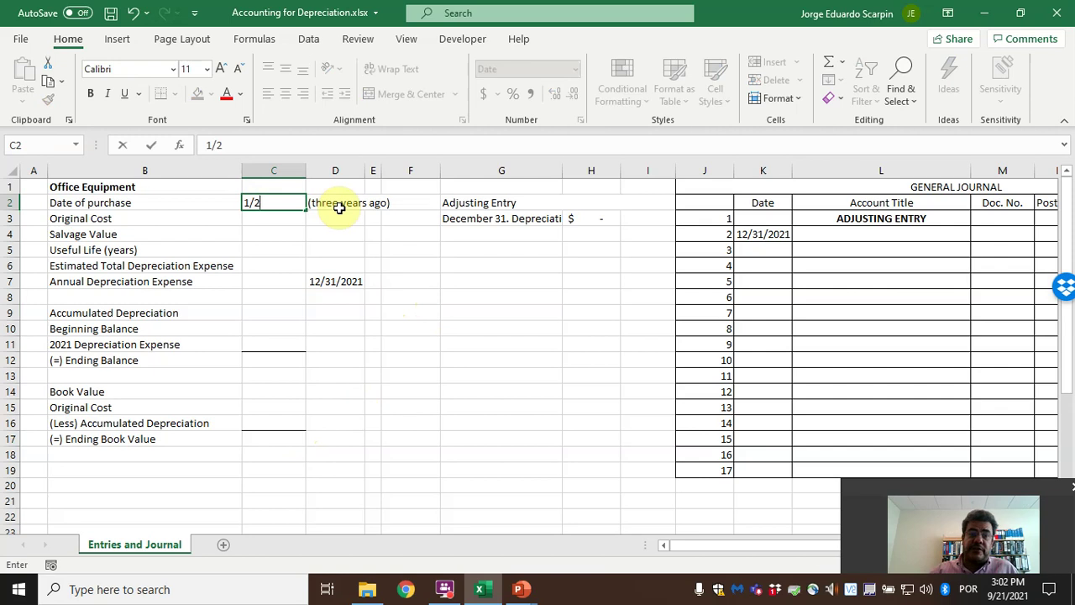
Enter purchase date 1/2/2019, cost 20000, salvage 5000 and a 5-year life in C2:C5
{"action": "key", "text": "Return"}
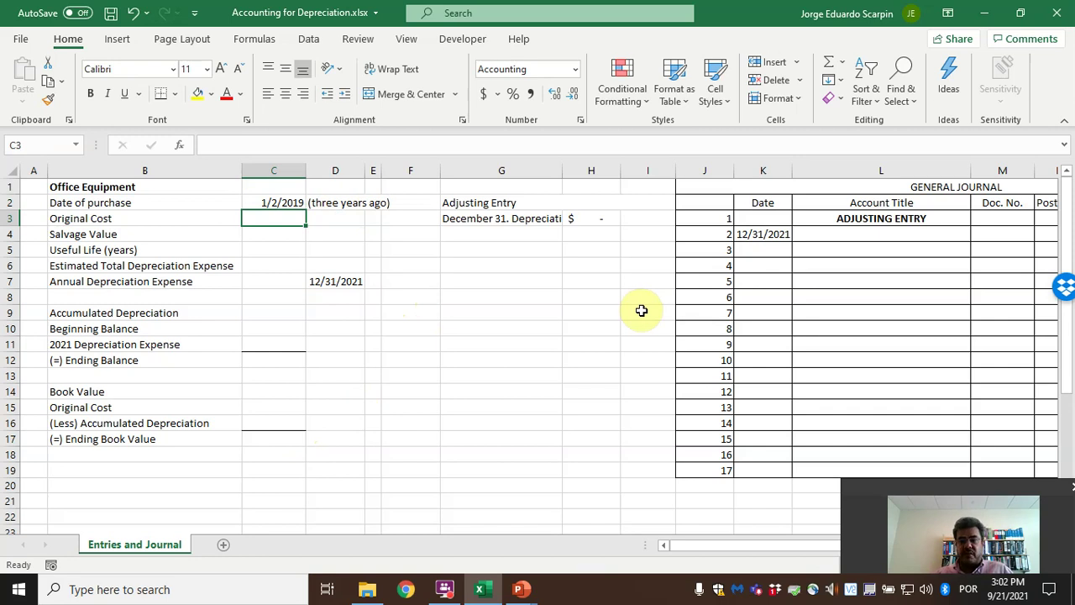
{"action": "type", "text": "20000"}
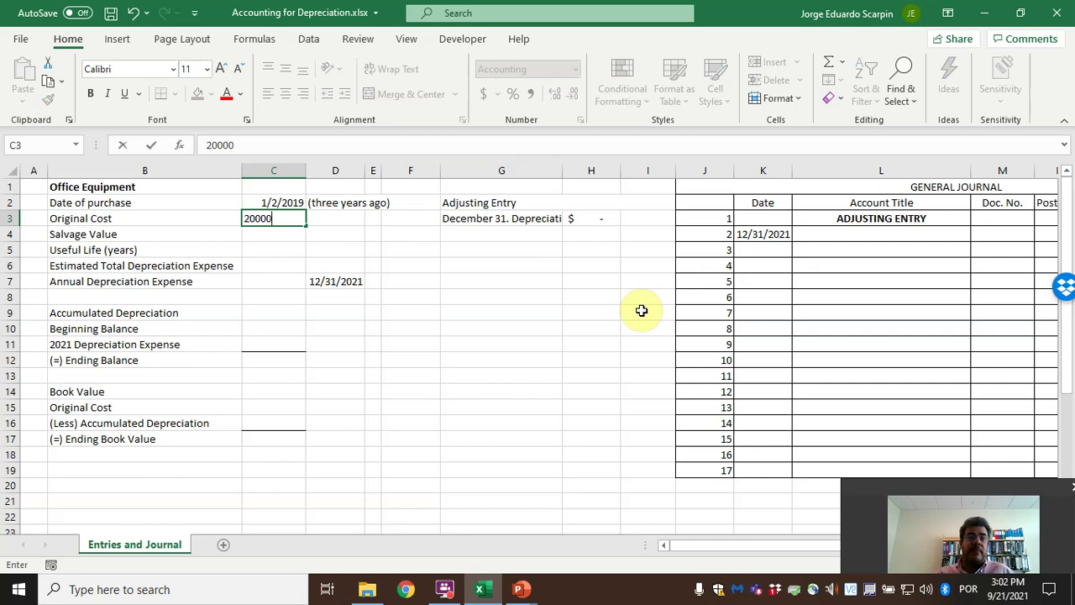
{"action": "key", "text": "Return"}
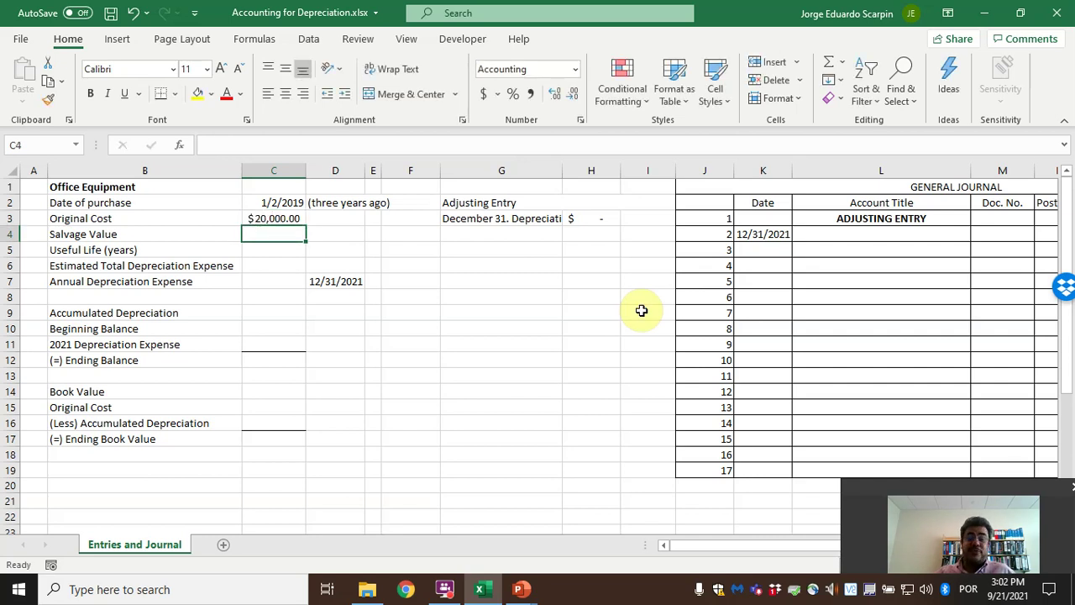
{"action": "type", "text": "5000"}
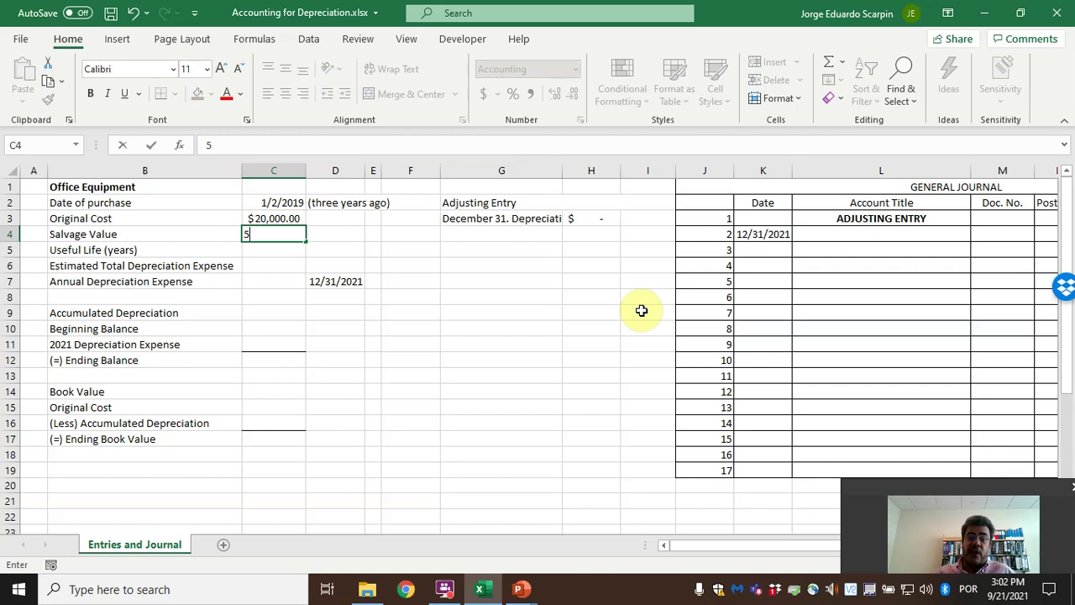
{"action": "key", "text": "Return"}
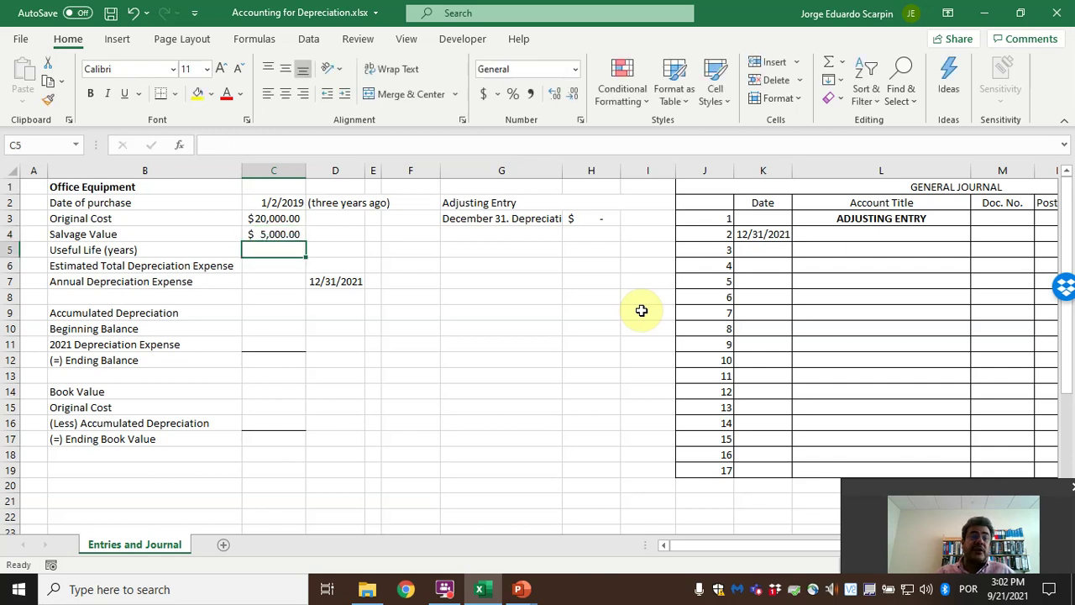
{"action": "type", "text": "5"}
{"action": "key", "text": "Return"}
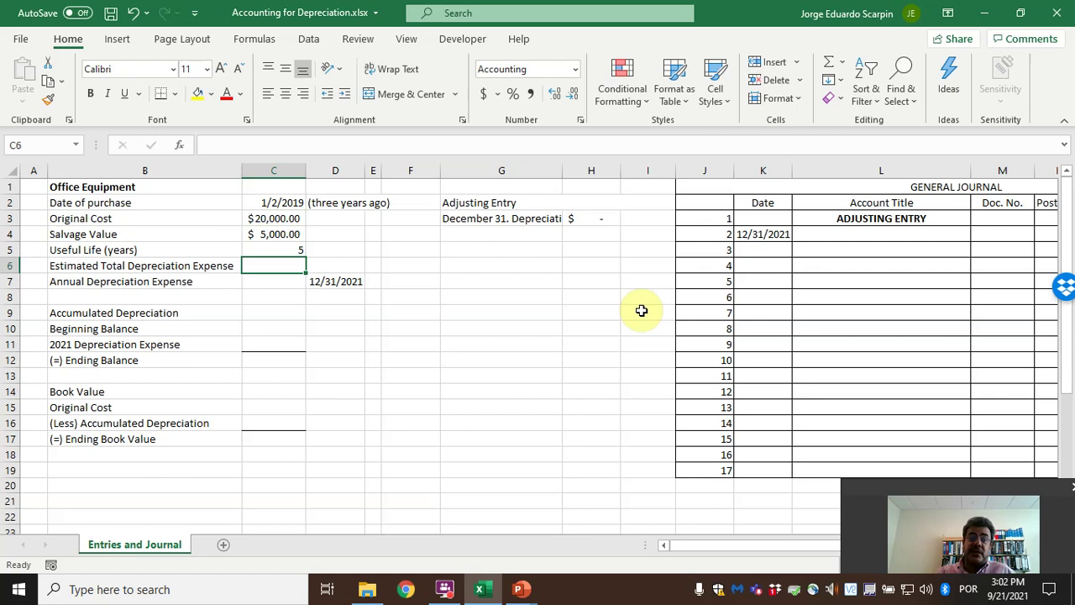
Add formulas =C3-C4 in C6 and =C6/C5 in C7 for total and annual depreciation
{"action": "type", "text": "="}
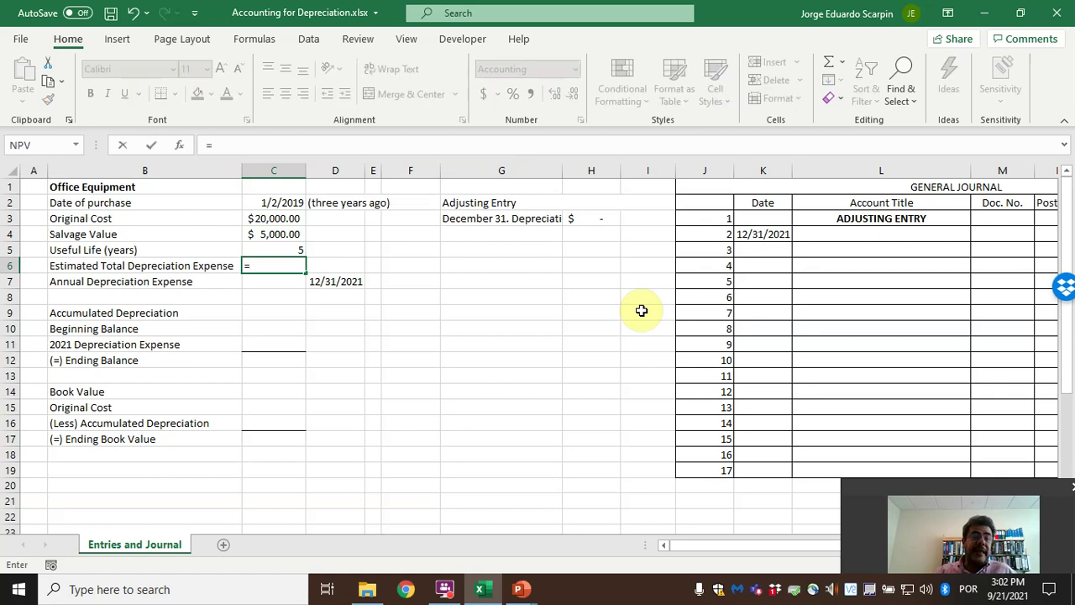
{"action": "key", "text": "Up"}
{"action": "key", "text": "Up"}
{"action": "key", "text": "Up"}
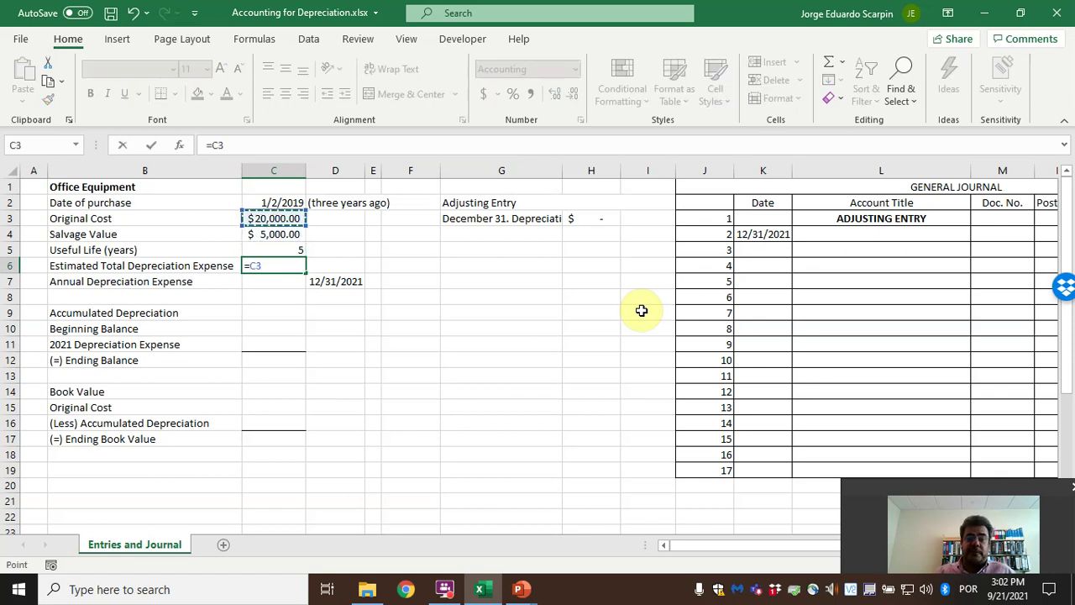
{"action": "type", "text": "-"}
{"action": "key", "text": "Up"}
{"action": "key", "text": "Up"}
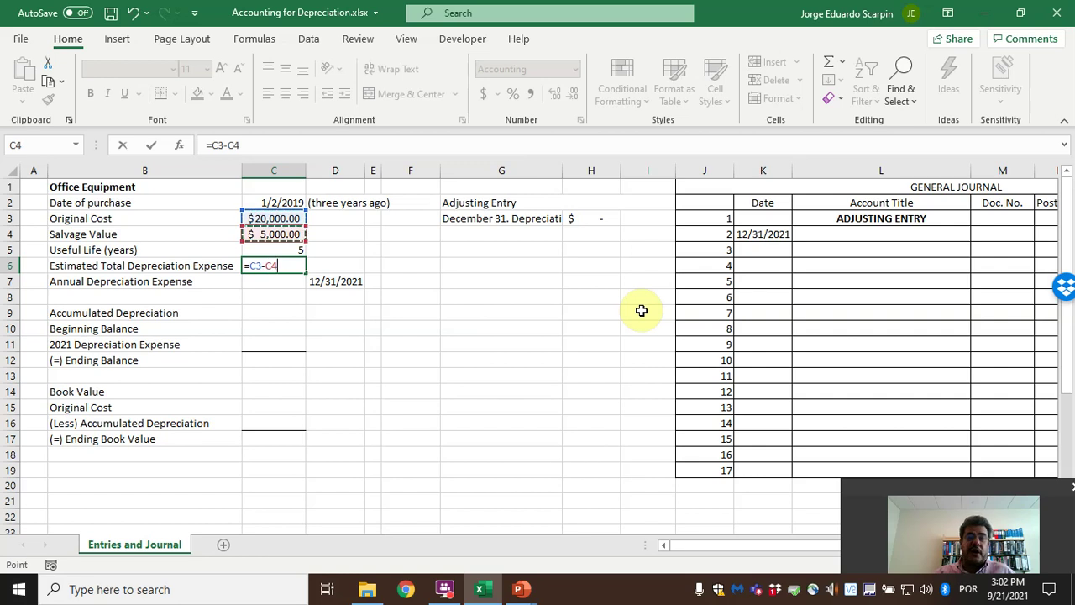
{"action": "key", "text": "Return"}
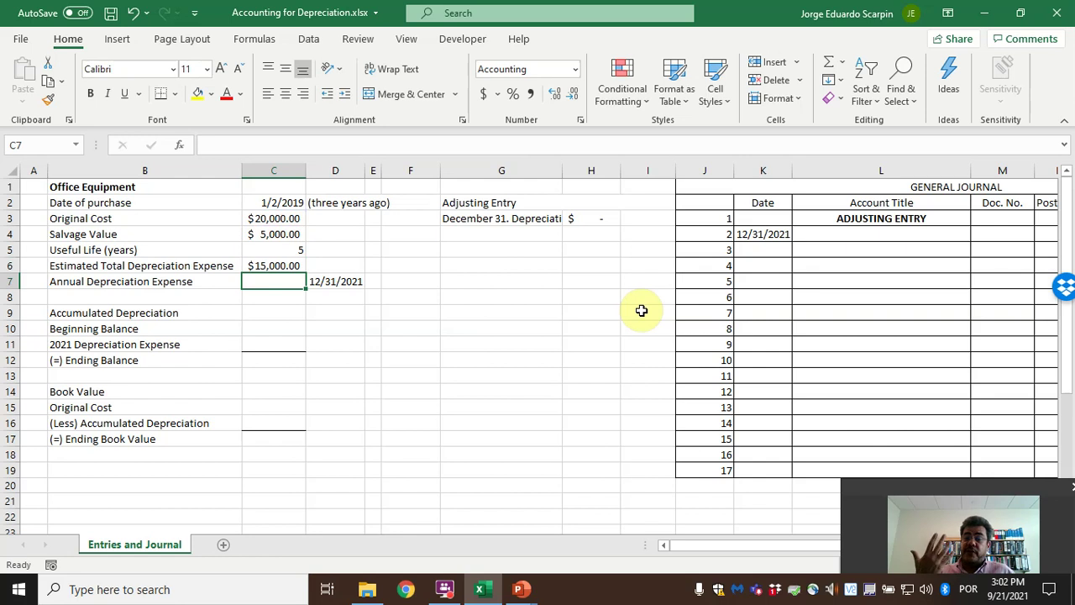
{"action": "type", "text": "="}
{"action": "key", "text": "Up"}
{"action": "type", "text": "/"}
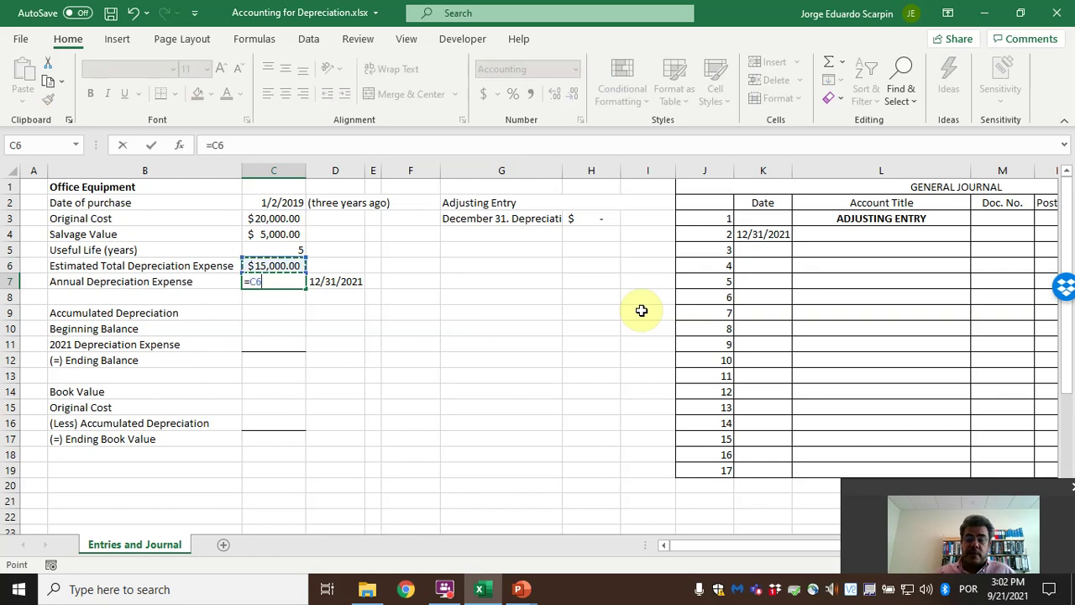
{"action": "key", "text": "Up"}
{"action": "key", "text": "Up"}
{"action": "key", "text": "Return"}
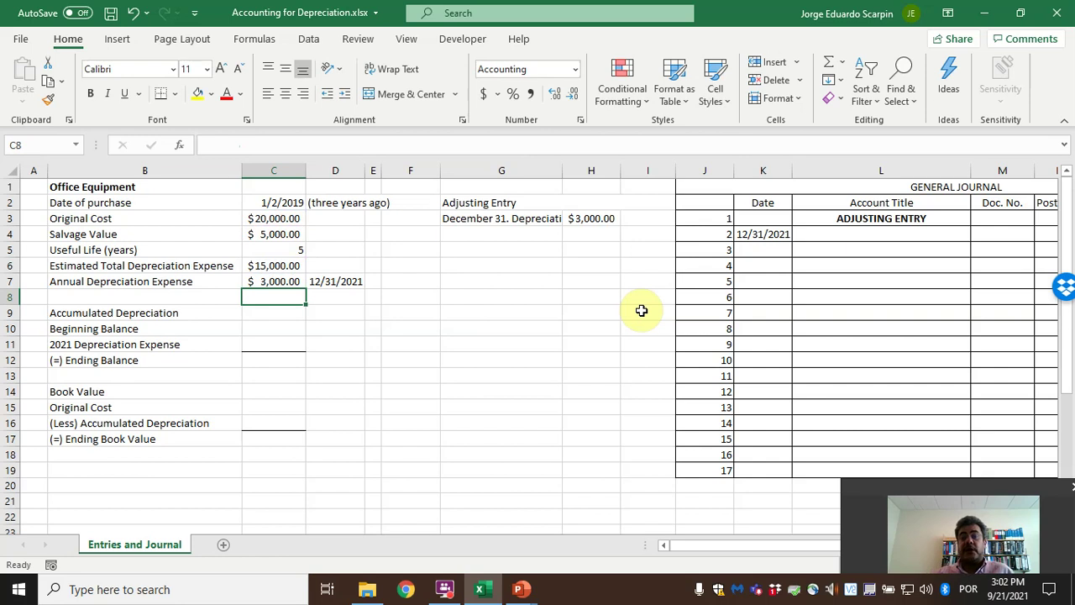
Autofit column G and debit Depreciation Expense in L4 with =+H3 ($3,000.00) in O4
{"action": "double_click", "coordinate": [562, 171]}
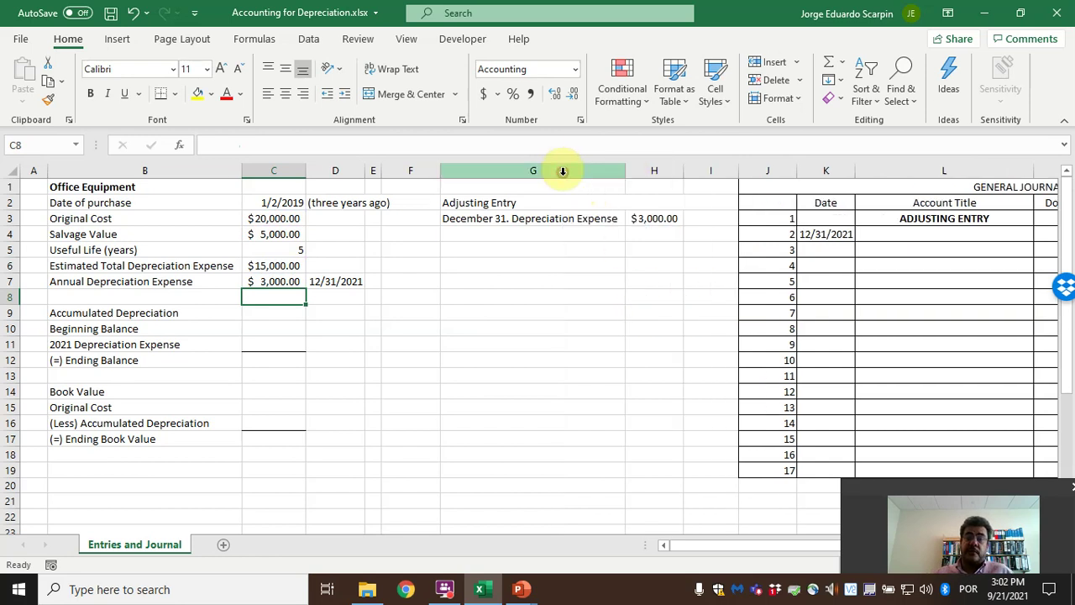
{"action": "left_click", "coordinate": [928, 220]}
{"action": "key", "text": "Right"}
{"action": "key", "text": "Right"}
{"action": "key", "text": "Left"}
{"action": "key", "text": "Left"}
{"action": "key", "text": "Left"}
{"action": "key", "text": "Left"}
{"action": "key", "text": "Left"}
{"action": "key", "text": "Left"}
{"action": "key", "text": "Right"}
{"action": "key", "text": "Right"}
{"action": "key", "text": "Right"}
{"action": "key", "text": "Right"}
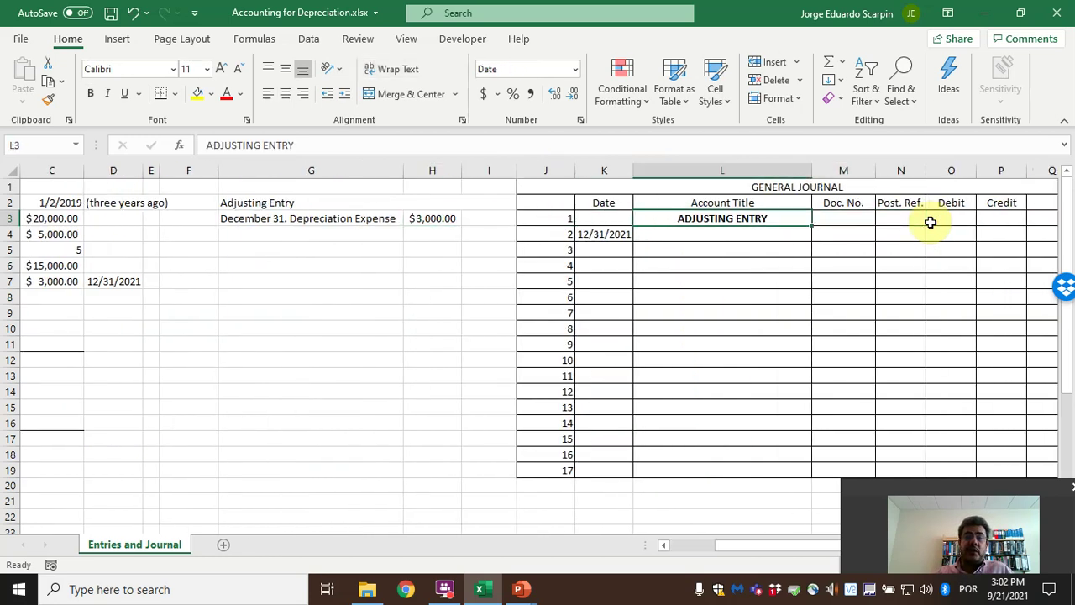
{"action": "key", "text": "Down"}
{"action": "type", "text": "Depre"}
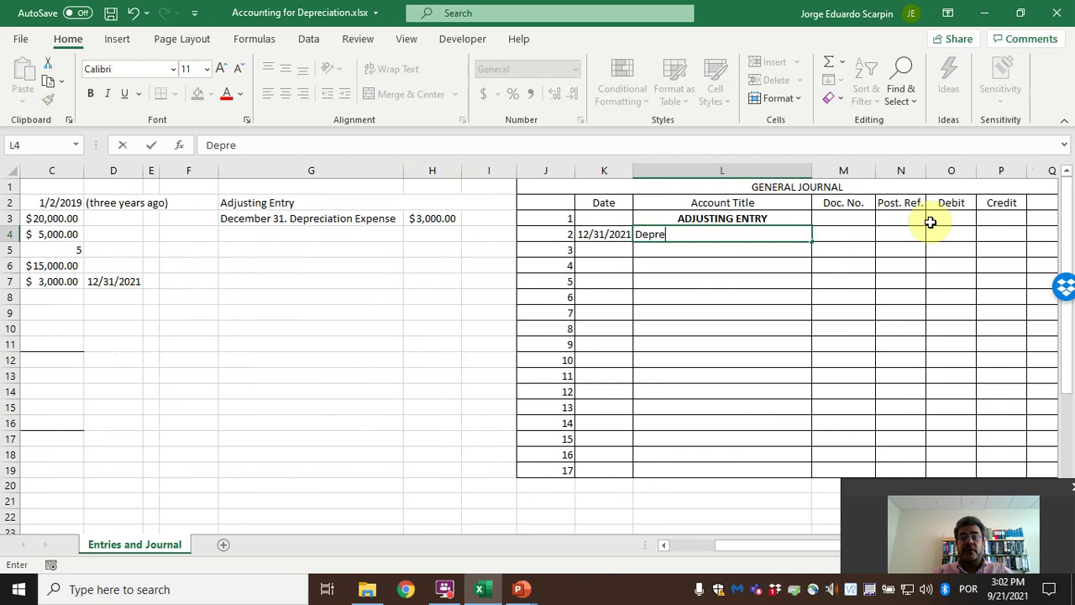
{"action": "type", "text": "ciation Expense"}
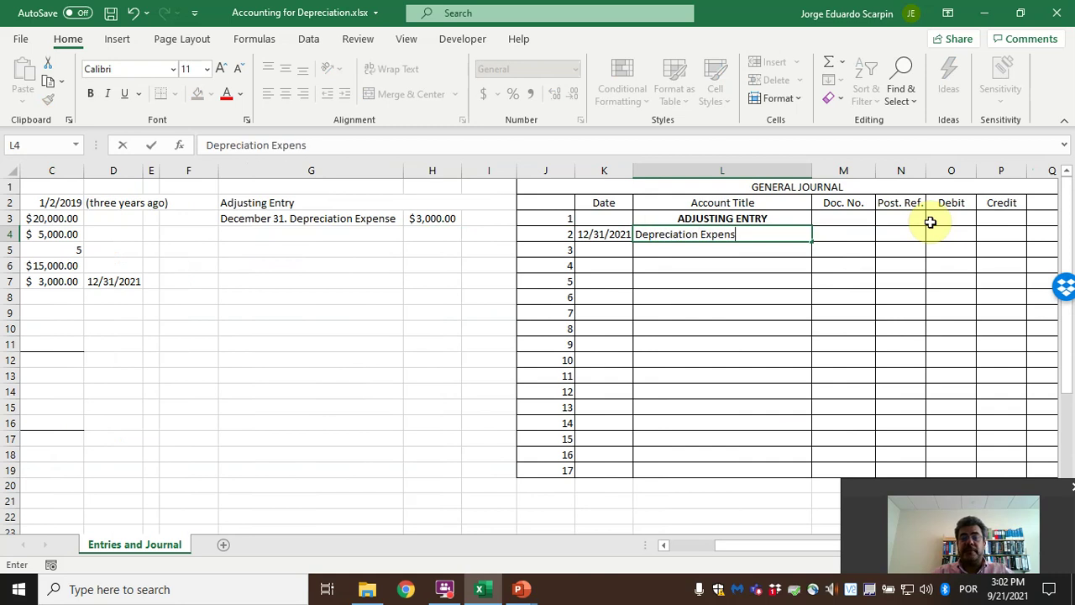
{"action": "key", "text": "Right"}
{"action": "key", "text": "Right"}
{"action": "key", "text": "Right"}
{"action": "type", "text": "+"}
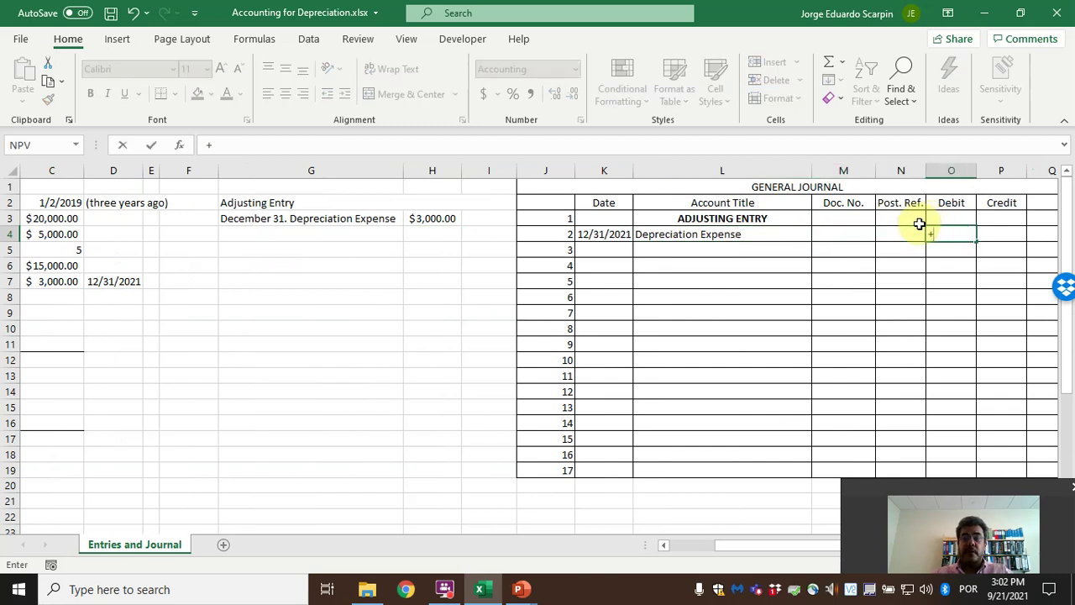
{"action": "left_click", "coordinate": [443, 222]}
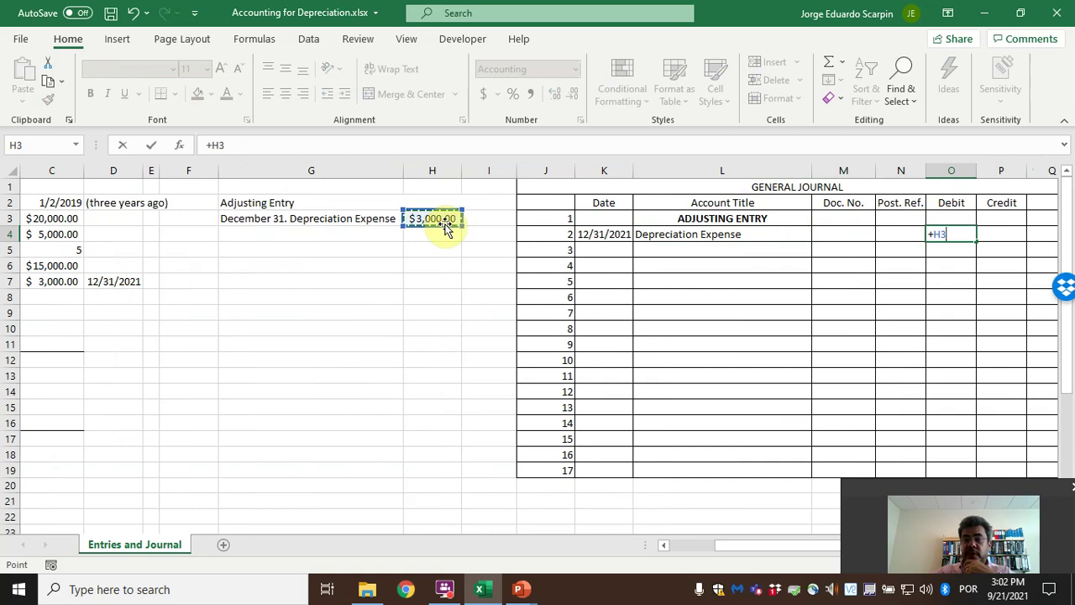
{"action": "key", "text": "Return"}
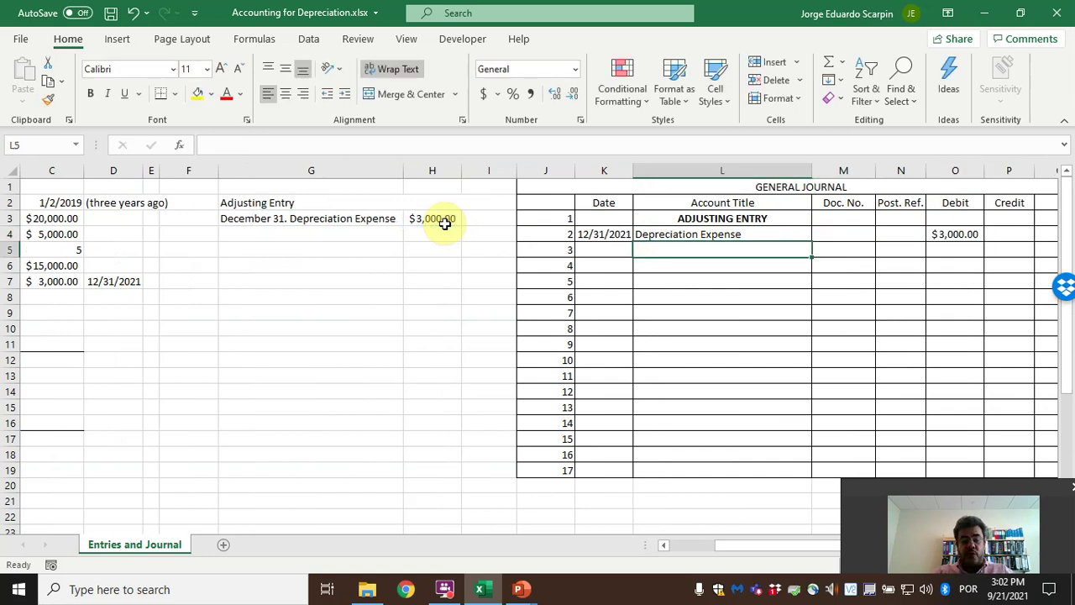
Credit Accumulated Depreciation in L5 with =O4 ($3,000.00) in P5
{"action": "type", "text": "Accumul"}
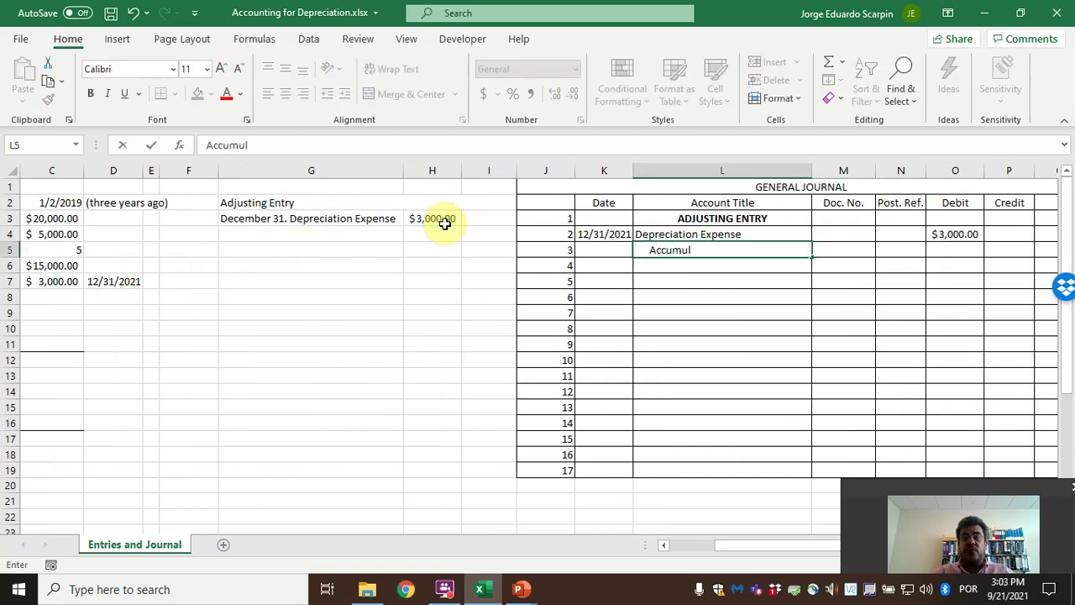
{"action": "type", "text": "ated Depreciation"}
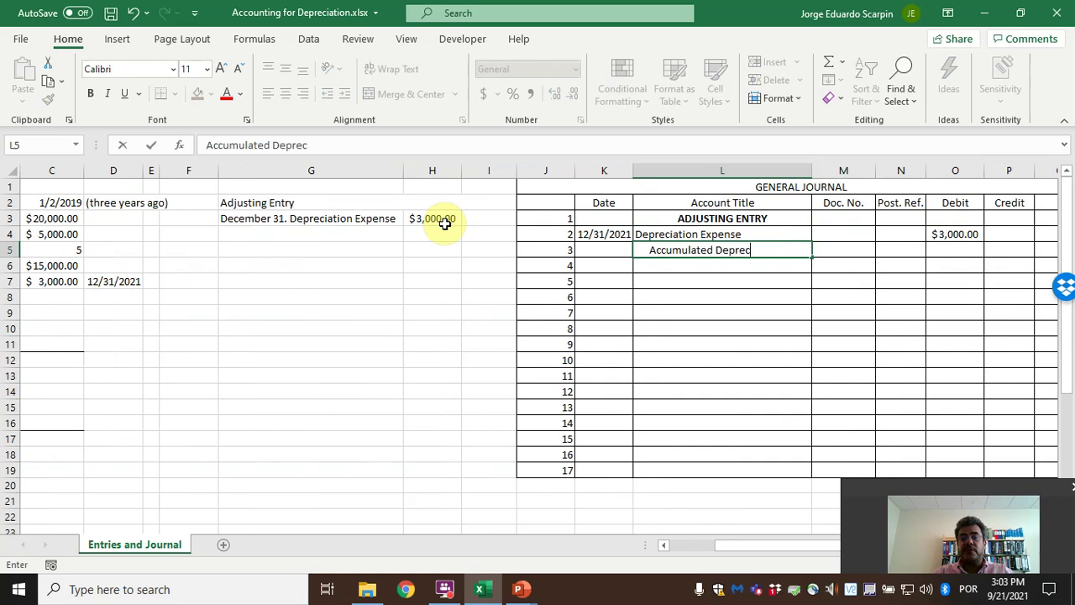
{"action": "key", "text": "Tab"}
{"action": "key", "text": "Tab"}
{"action": "key", "text": "Tab"}
{"action": "key", "text": "Tab"}
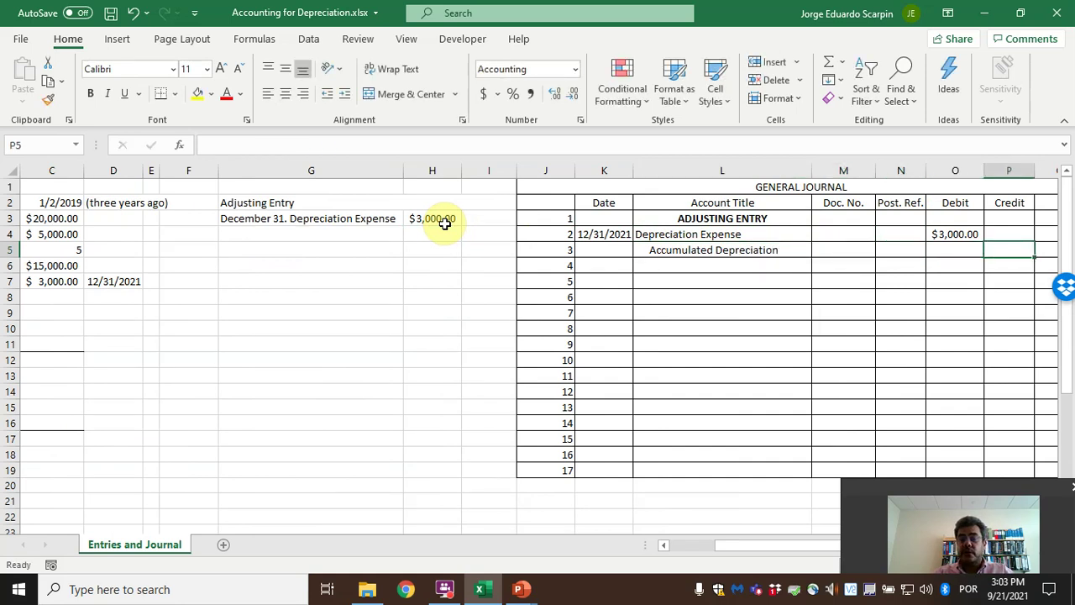
{"action": "type", "text": "="}
{"action": "key", "text": "Left"}
{"action": "key", "text": "Up"}
{"action": "key", "text": "Return"}
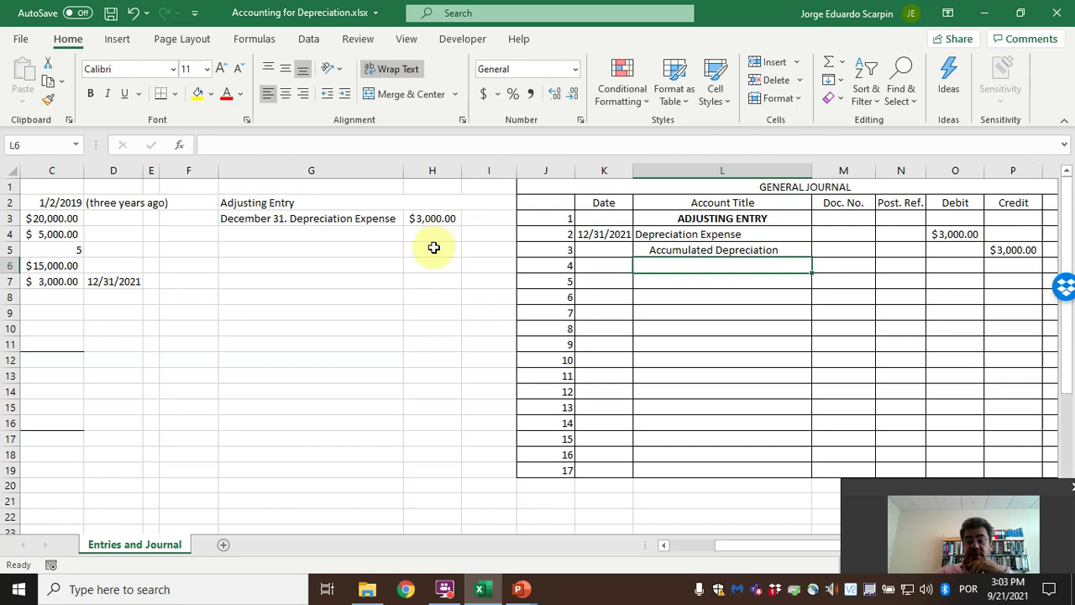
Present the straight-line slides through the $800 + $400 = $1,200 accumulated depreciation example, then return to Excel
{"action": "mouse_move", "coordinate": [531, 594]}
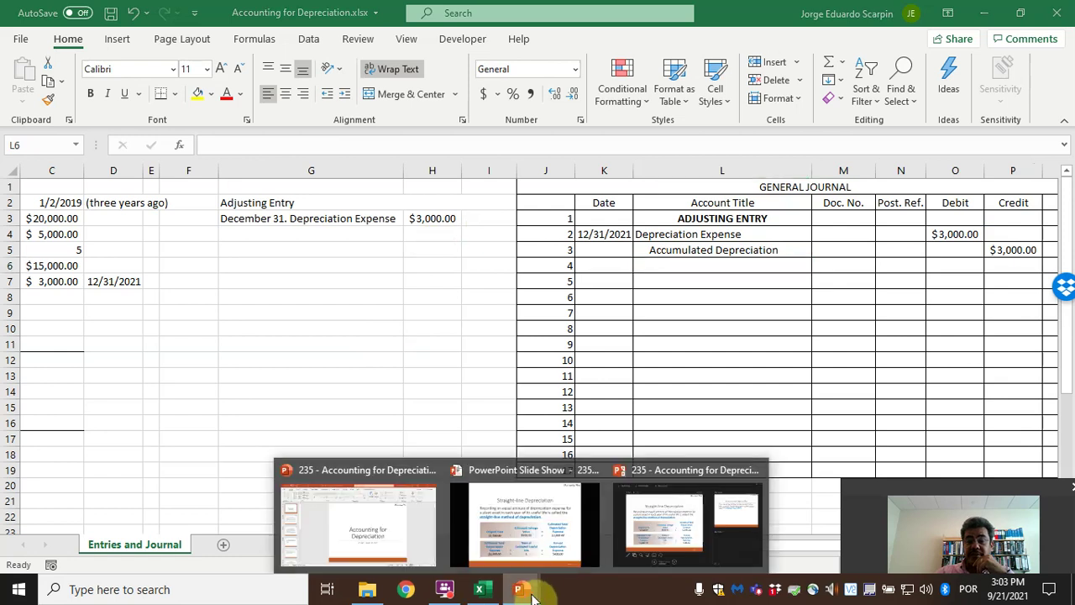
{"action": "left_click", "coordinate": [537, 559]}
{"action": "key", "text": "Right"}
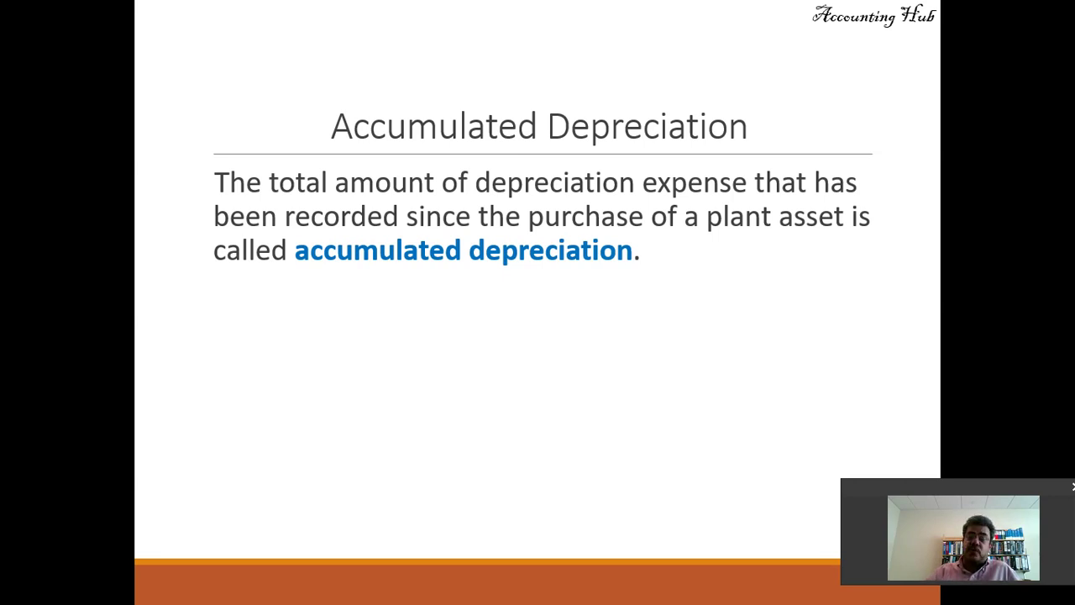
{"action": "key", "text": "Right"}
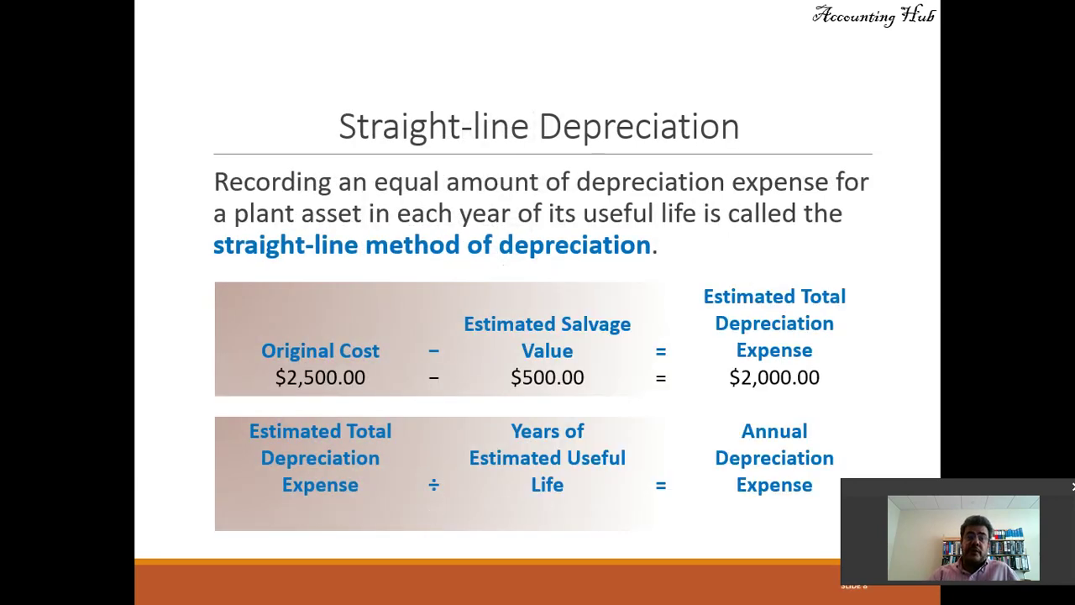
{"action": "key", "text": "Left"}
{"action": "key", "text": "Left"}
{"action": "key", "text": "Left"}
{"action": "key", "text": "Right"}
{"action": "key", "text": "Right"}
{"action": "key", "text": "Right"}
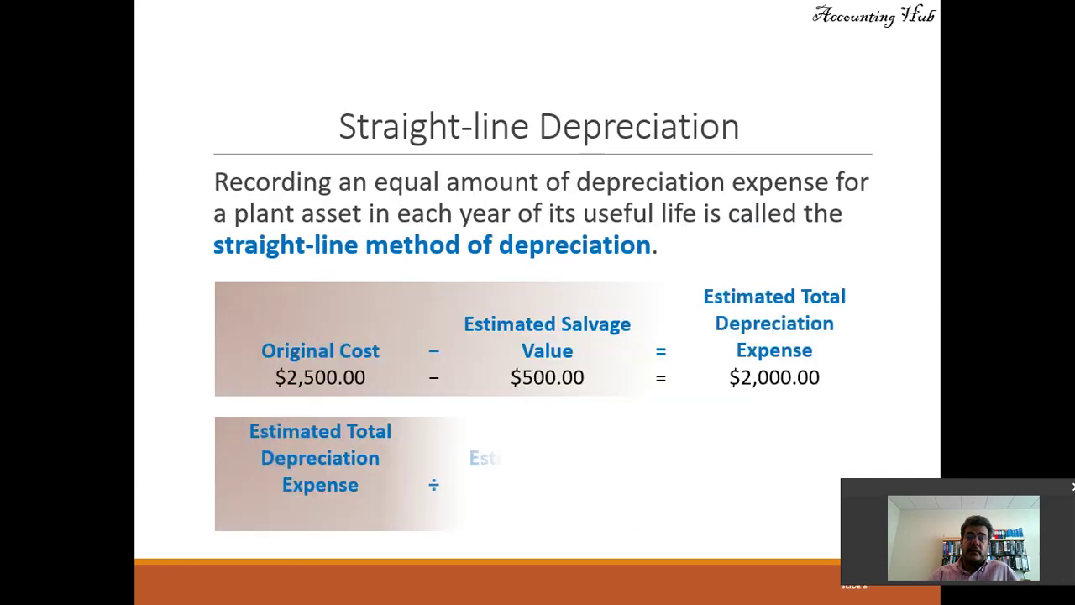
{"action": "key", "text": "Right"}
{"action": "key", "text": "Right"}
{"action": "key", "text": "Right"}
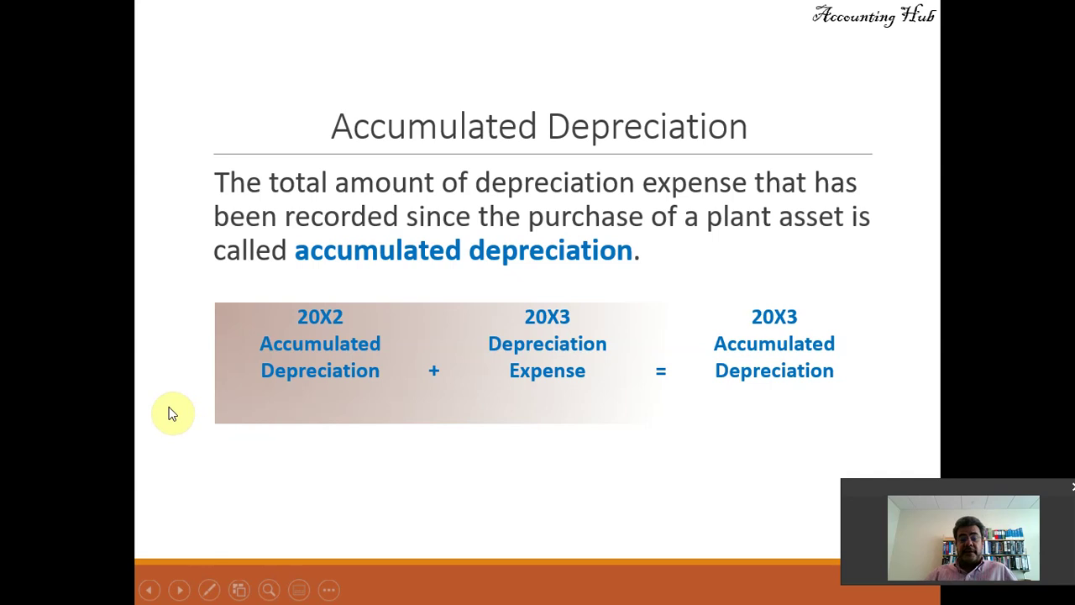
{"action": "key", "text": "Right"}
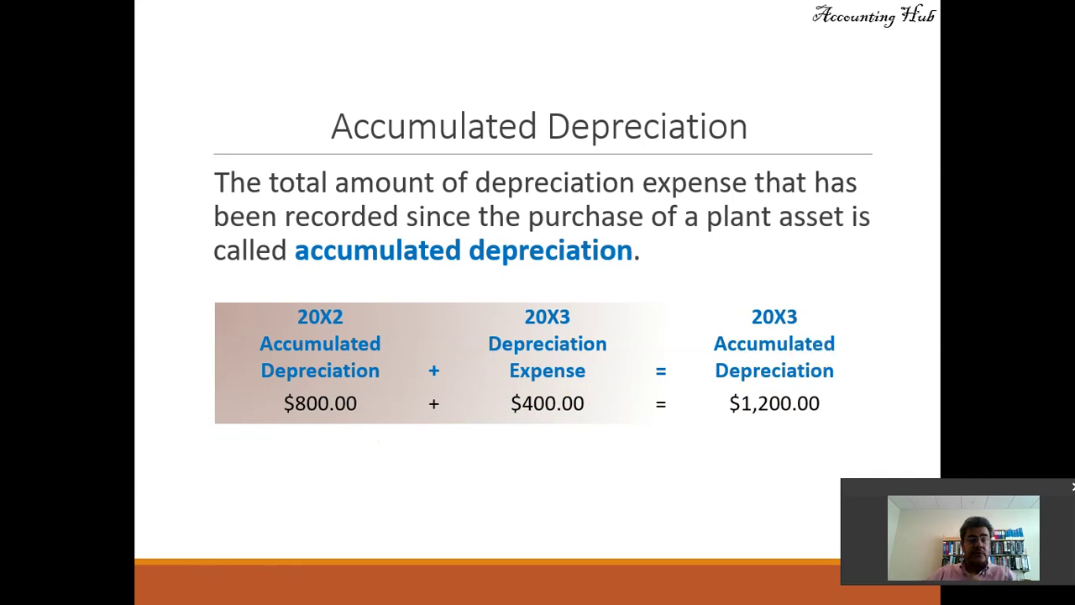
{"action": "key", "text": "alt+Tab"}
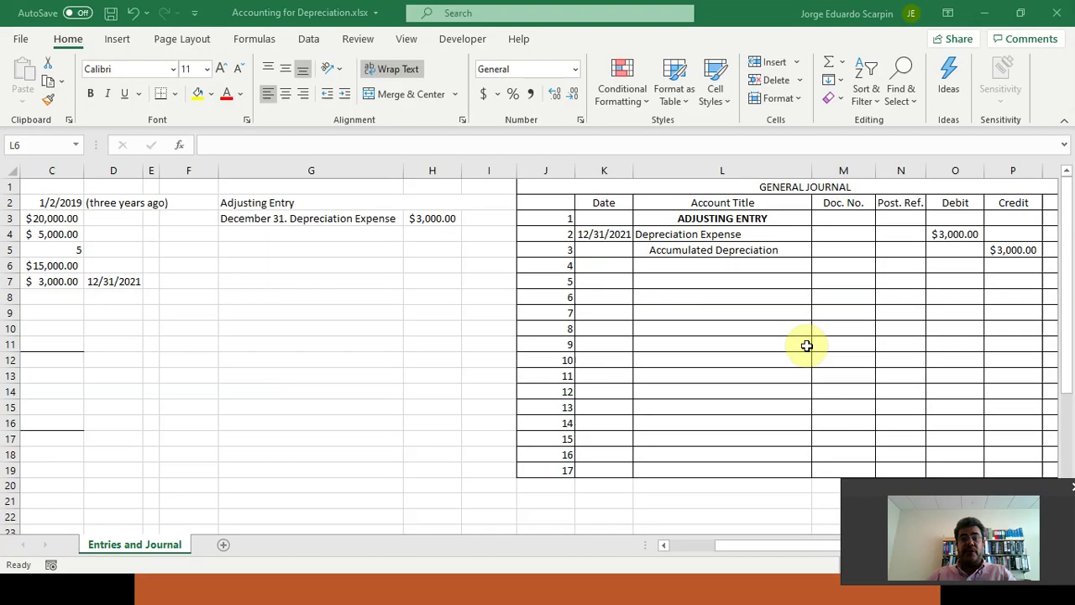
Append '(1/1/20' to the Beginning Balance label in B10
{"action": "key", "text": "Home"}
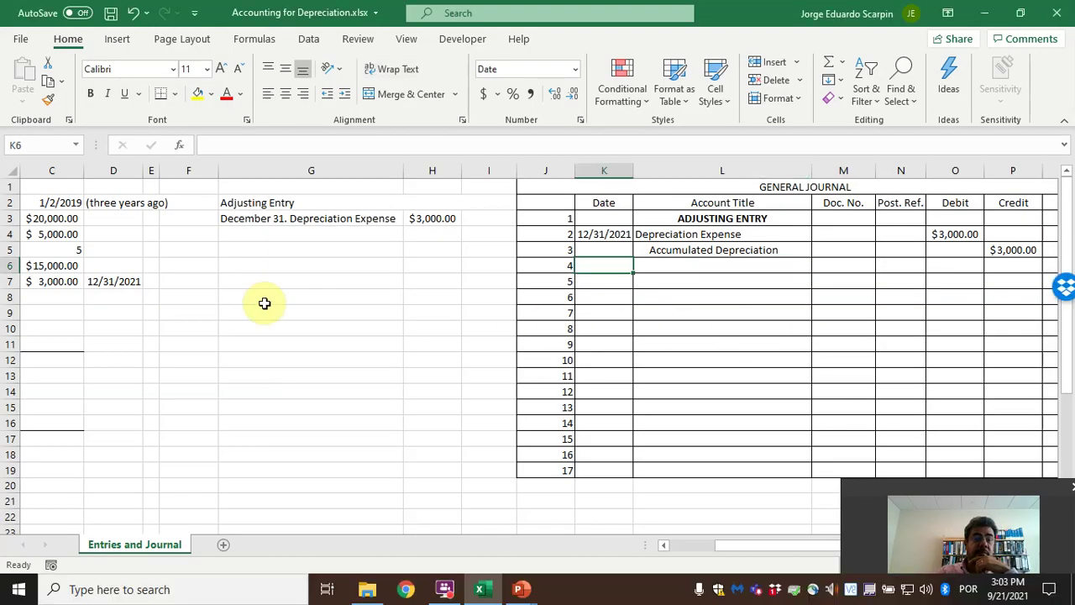
{"action": "key", "text": "Down"}
{"action": "key", "text": "Down"}
{"action": "key", "text": "Down"}
{"action": "key", "text": "Down"}
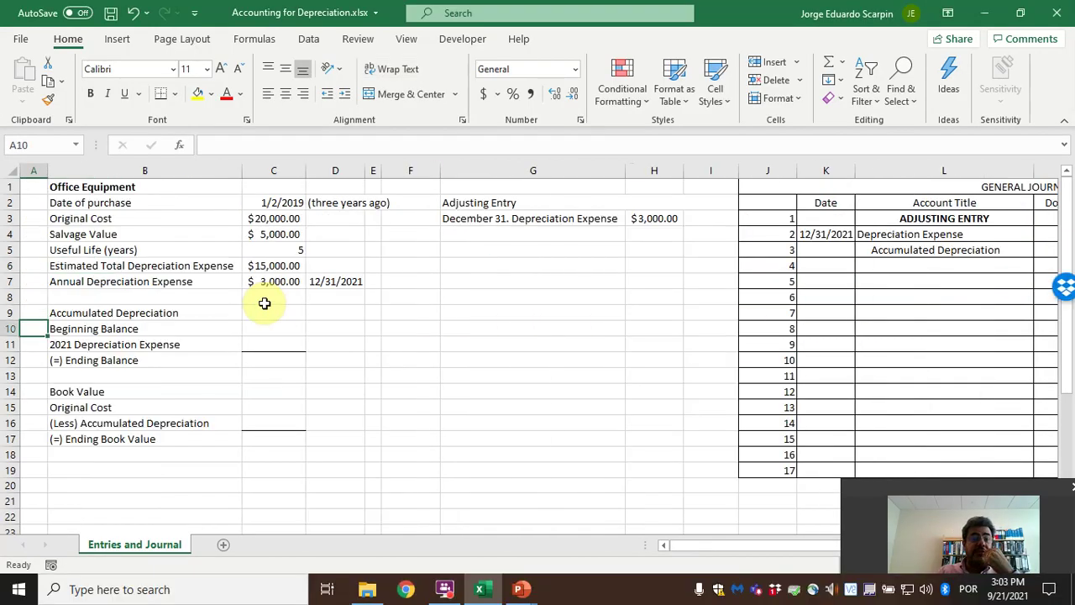
{"action": "key", "text": "Right"}
{"action": "key", "text": "Right"}
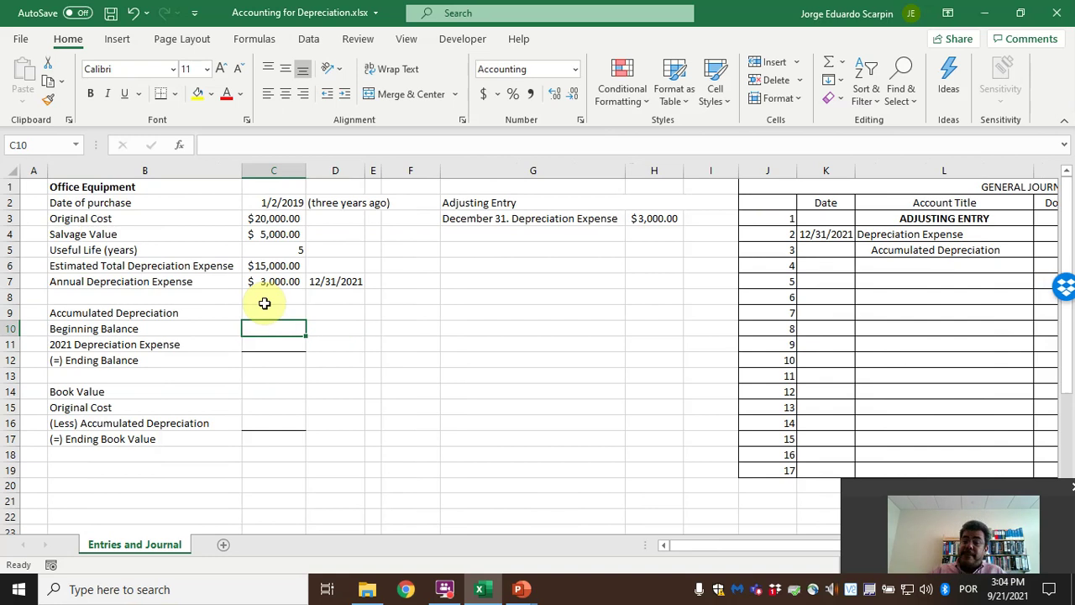
{"action": "key", "text": "Left"}
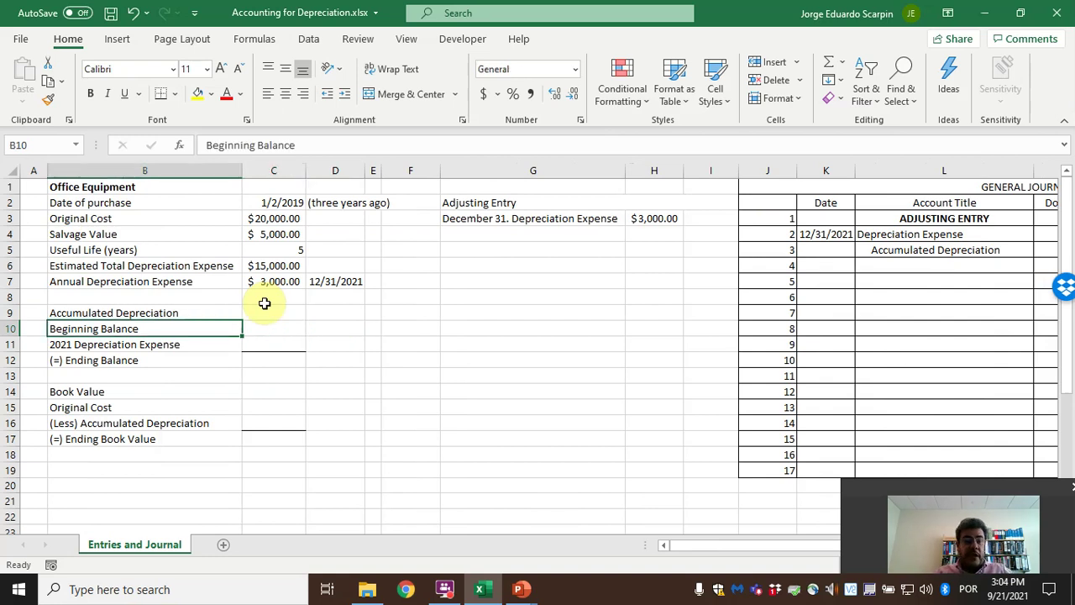
{"action": "key", "text": "F2"}
{"action": "type", "text": "("}
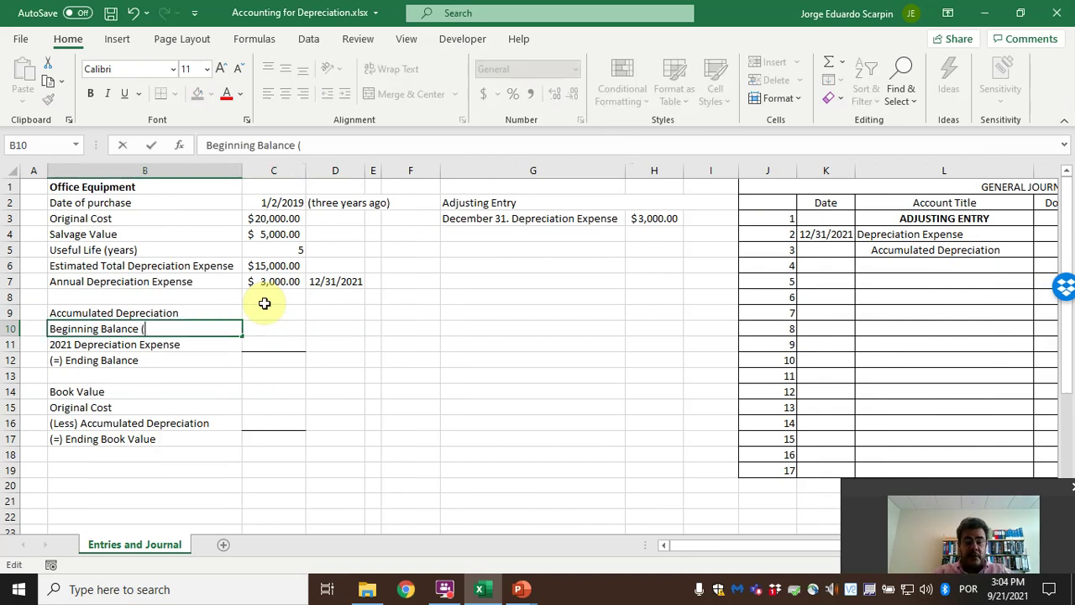
{"action": "type", "text": "1/1/20"}
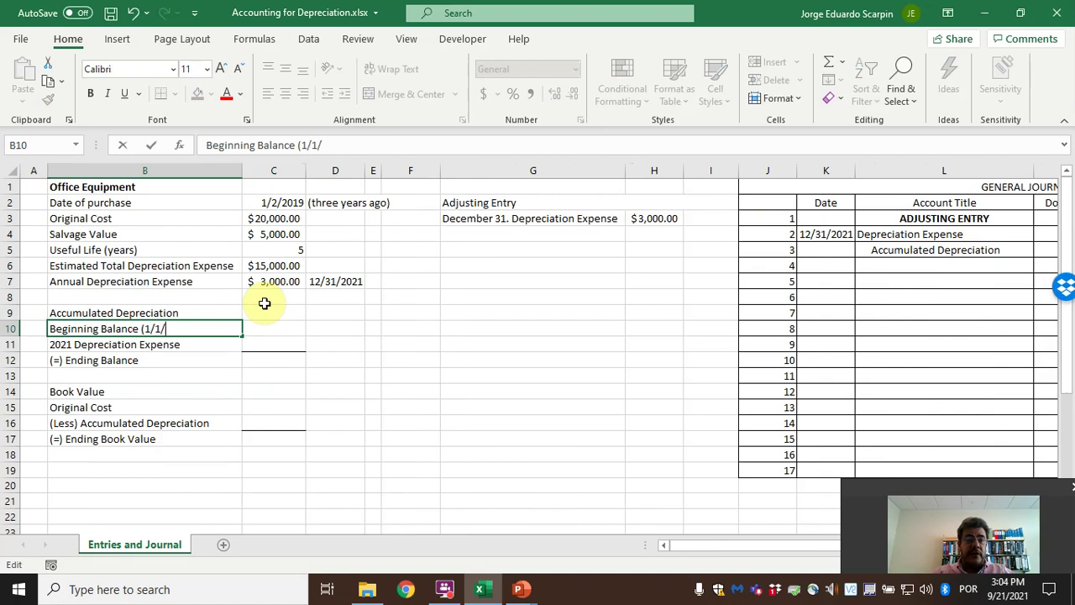
{"action": "key", "text": "ctrl+Return"}
{"action": "key", "text": "Return"}
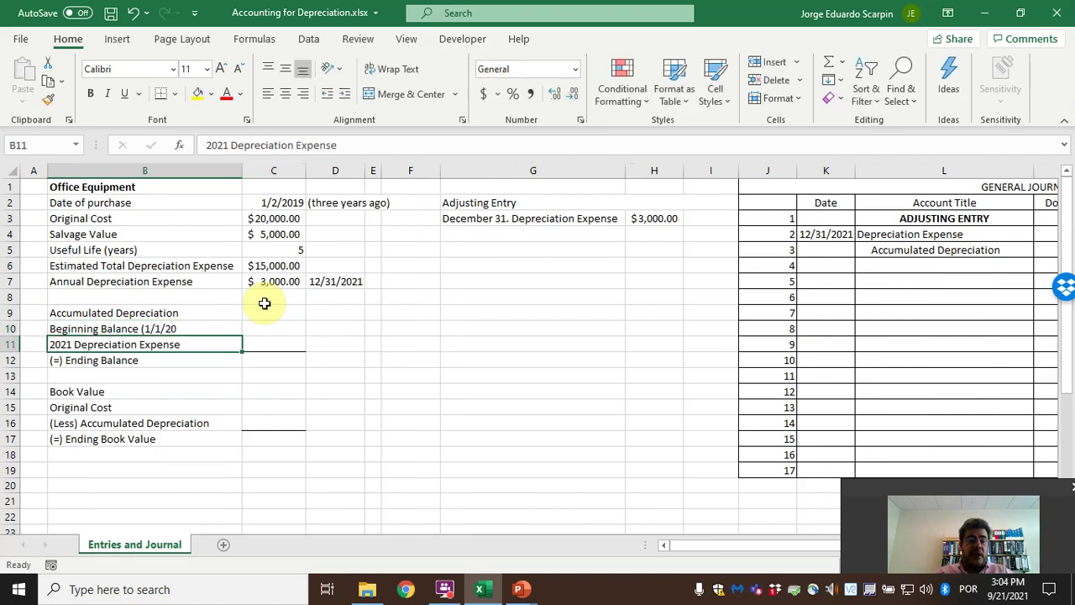
Finish and correct the label to read 'Beginning Balance (1/1/2021)'
{"action": "key", "text": "Up"}
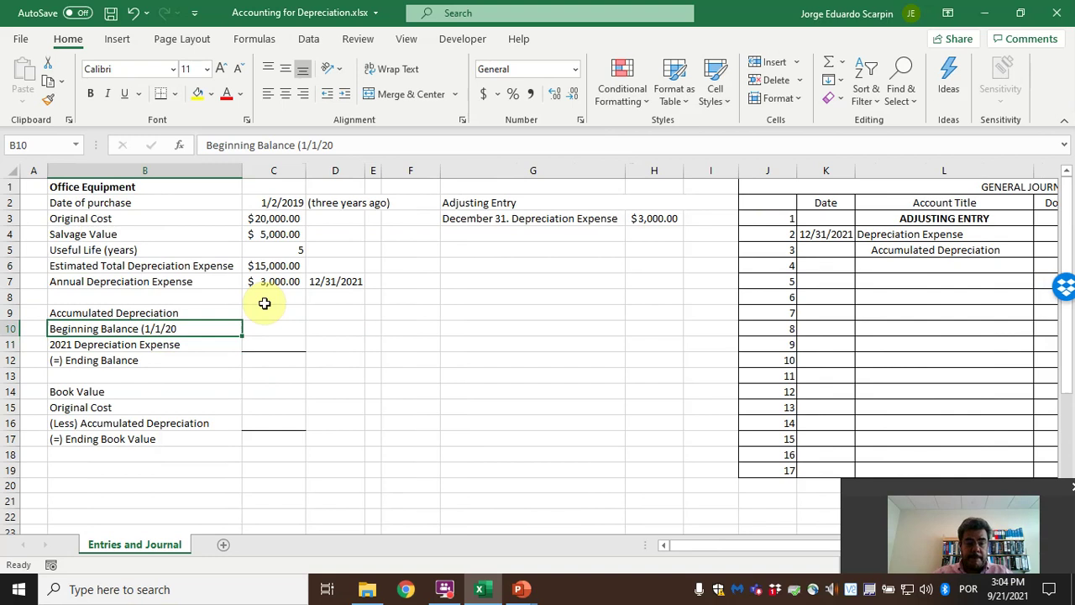
{"action": "key", "text": "F2"}
{"action": "type", "text": "20)"}
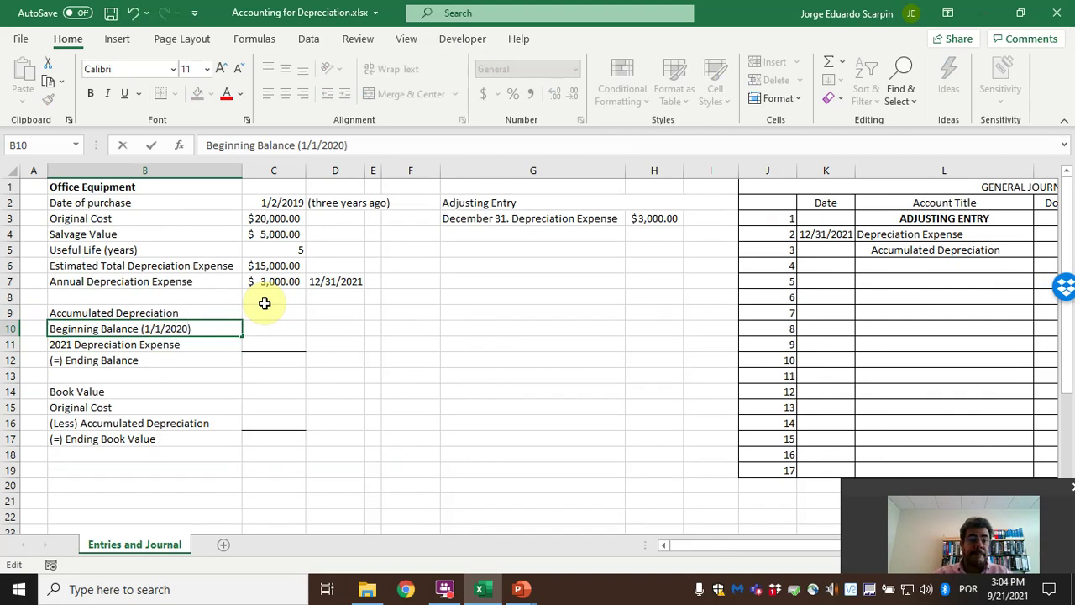
{"action": "key", "text": "Tab"}
{"action": "key", "text": "shift+Tab"}
{"action": "key", "text": "F2"}
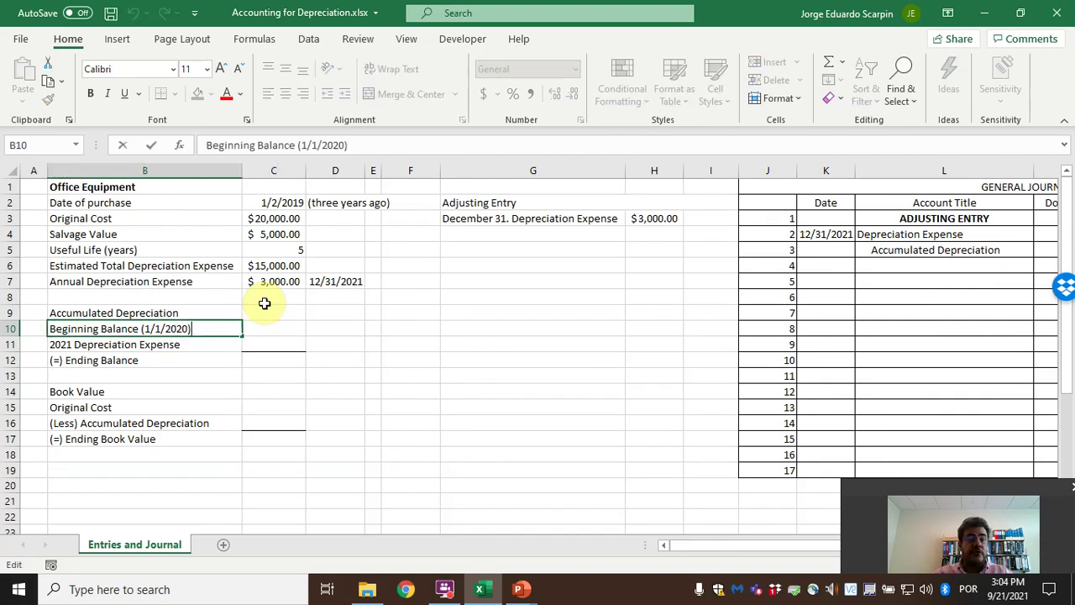
{"action": "key", "text": "BackSpace"}
{"action": "key", "text": "BackSpace"}
{"action": "type", "text": "1)"}
{"action": "key", "text": "Return"}
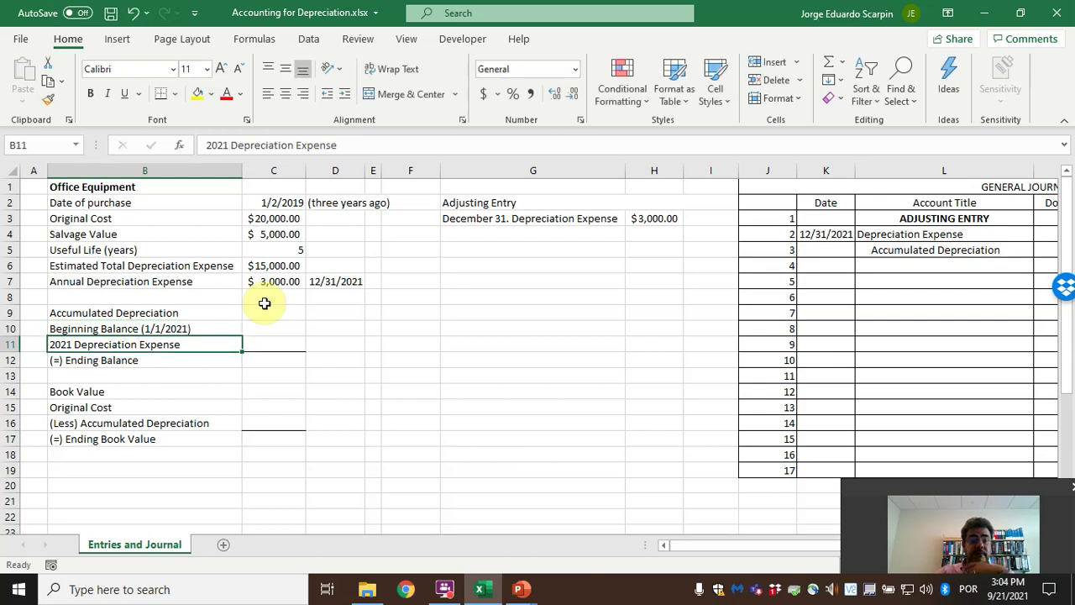
{"action": "key", "text": "Up"}
{"action": "key", "text": "F2"}
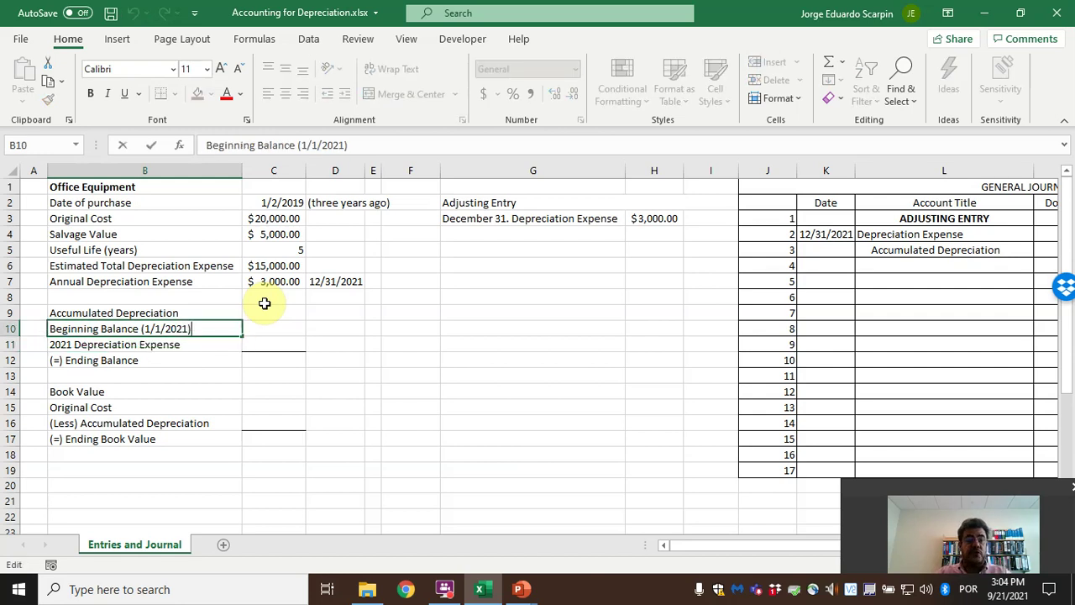
{"action": "key", "text": "Tab"}
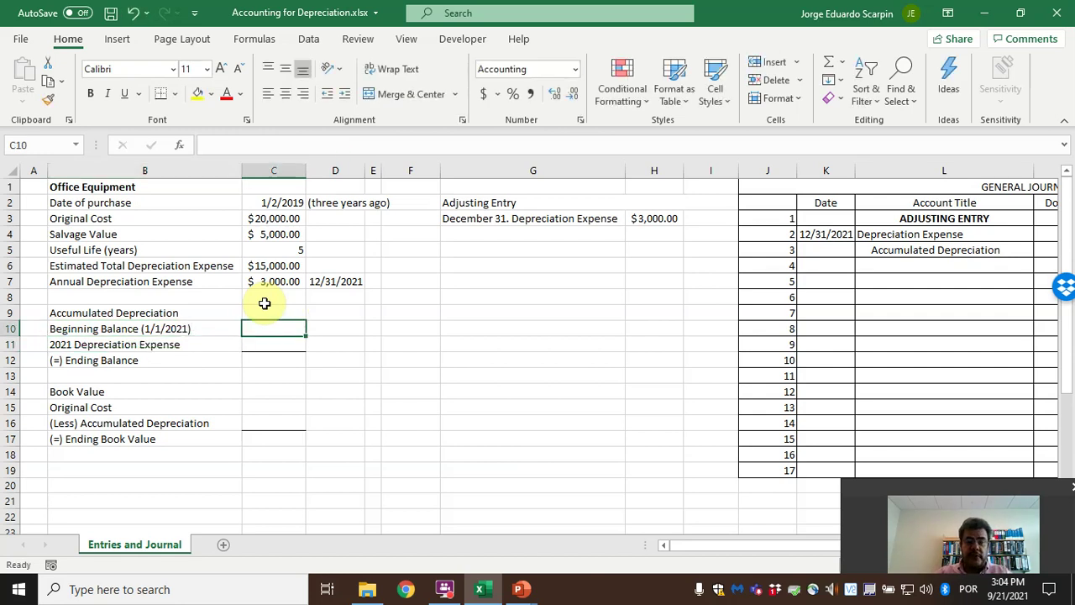
Enter the beginning balance as =+C6/C5*2, giving $6,000.00 for two prior years
{"action": "type", "text": "+"}
{"action": "key", "text": "Up"}
{"action": "key", "text": "Up"}
{"action": "key", "text": "Up"}
{"action": "key", "text": "Up"}
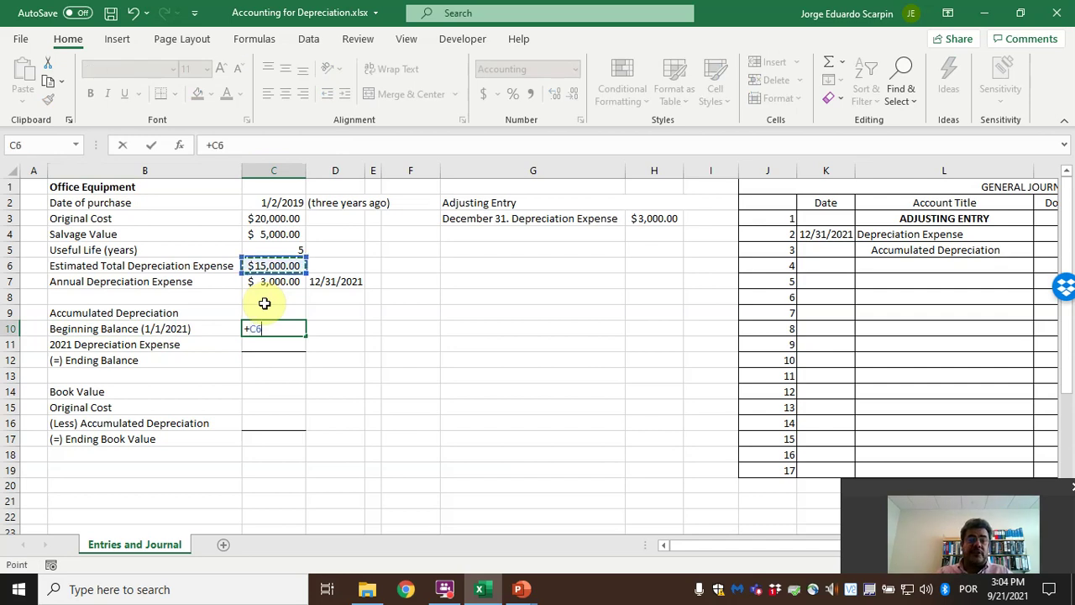
{"action": "type", "text": "/"}
{"action": "key", "text": "Up"}
{"action": "key", "text": "Up"}
{"action": "key", "text": "Up"}
{"action": "key", "text": "Up"}
{"action": "key", "text": "Up"}
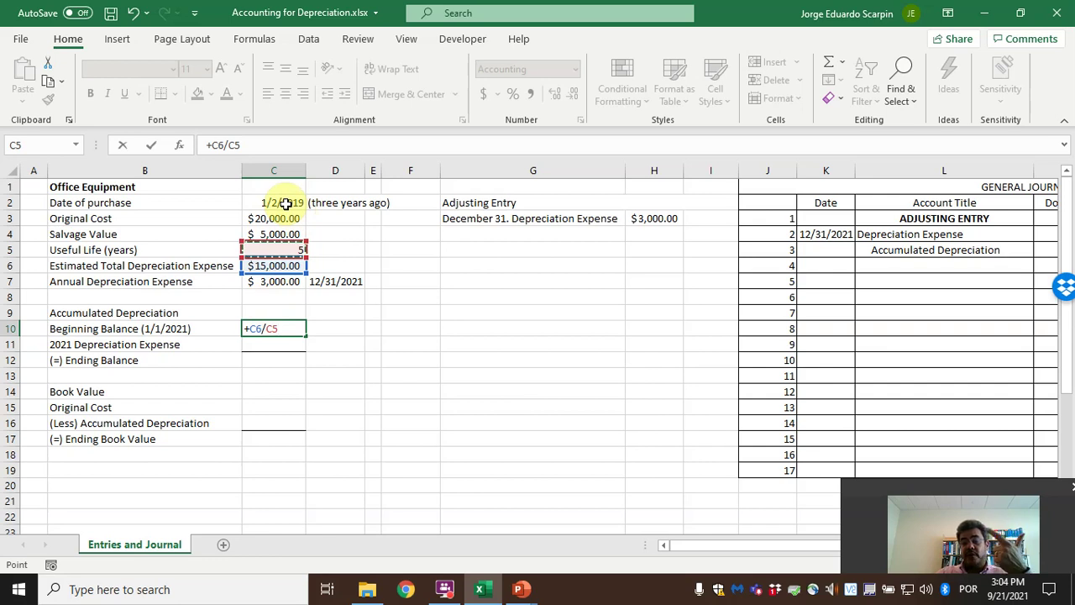
{"action": "type", "text": "*2"}
{"action": "key", "text": "Return"}
{"action": "key", "text": "Left"}
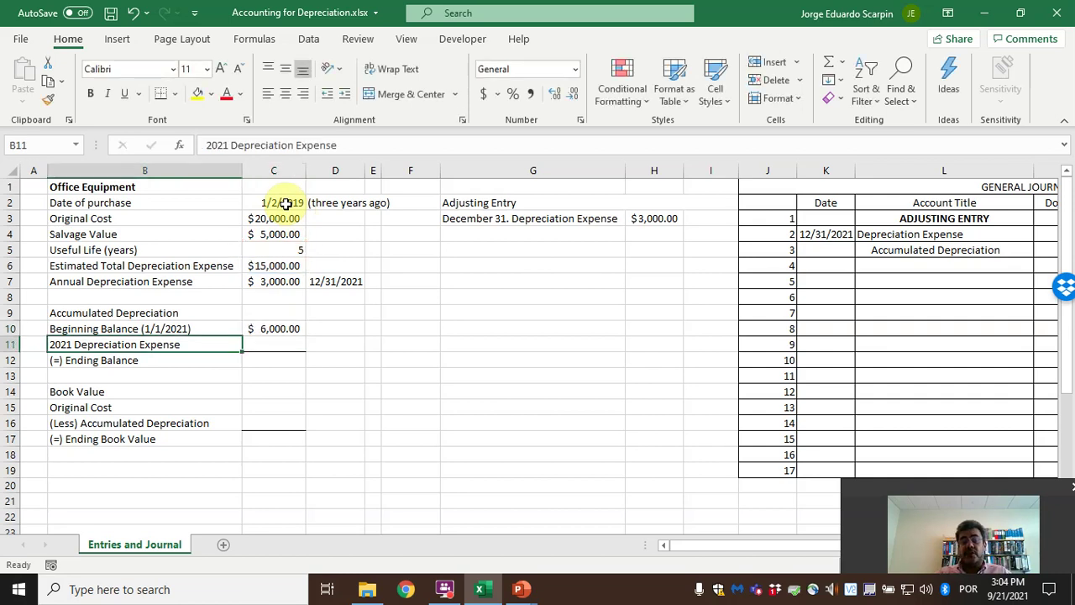
Set C11 to =C7 ($3,000.00) and C12 to =SUM(C10:C11) for a $9,000.00 ending balance
{"action": "key", "text": "Right"}
{"action": "type", "text": "="}
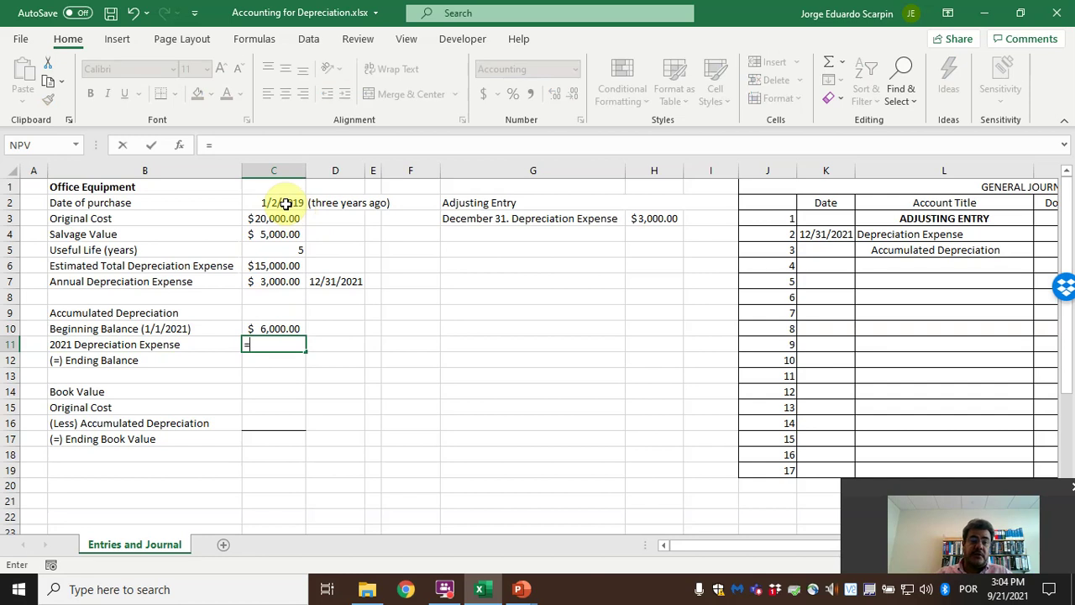
{"action": "key", "text": "Up"}
{"action": "key", "text": "Up"}
{"action": "key", "text": "Up"}
{"action": "key", "text": "Up"}
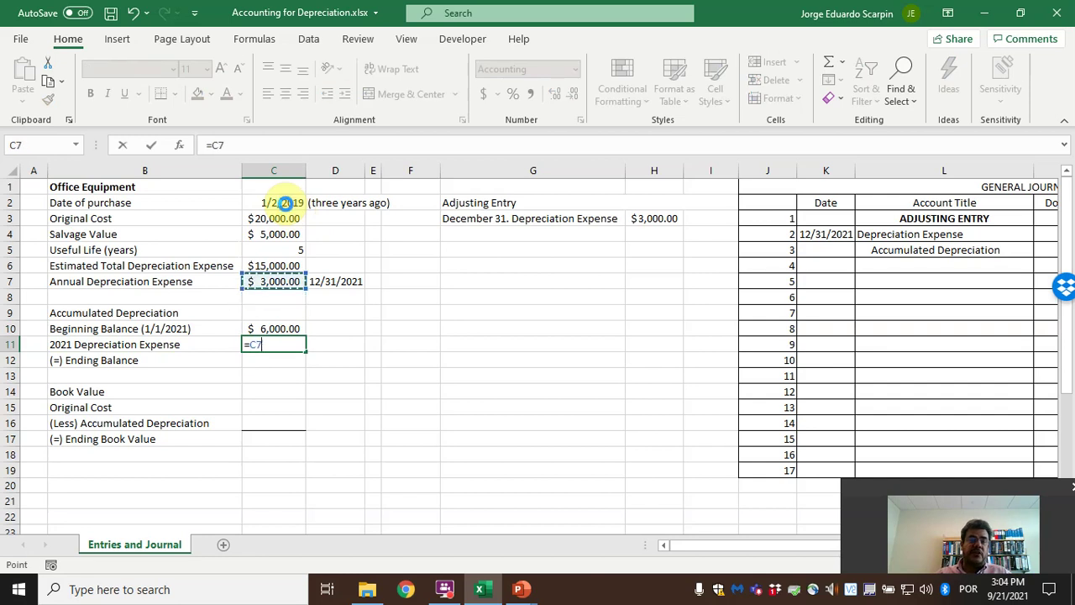
{"action": "key", "text": "Return"}
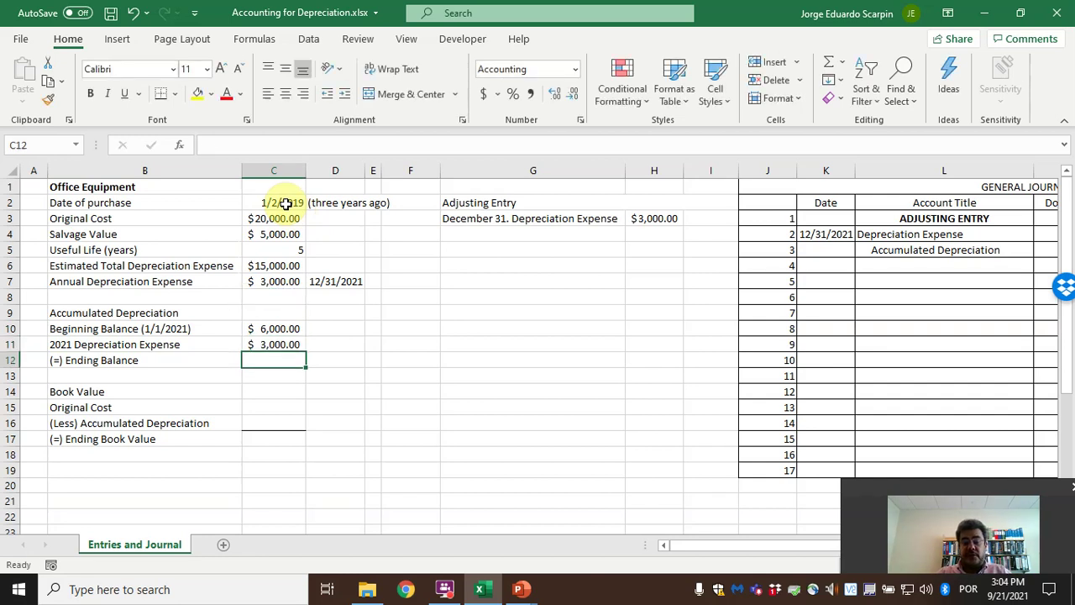
{"action": "type", "text": "=sum("}
{"action": "key", "text": "Up"}
{"action": "key", "text": "shift+Up"}
{"action": "key", "text": "Return"}
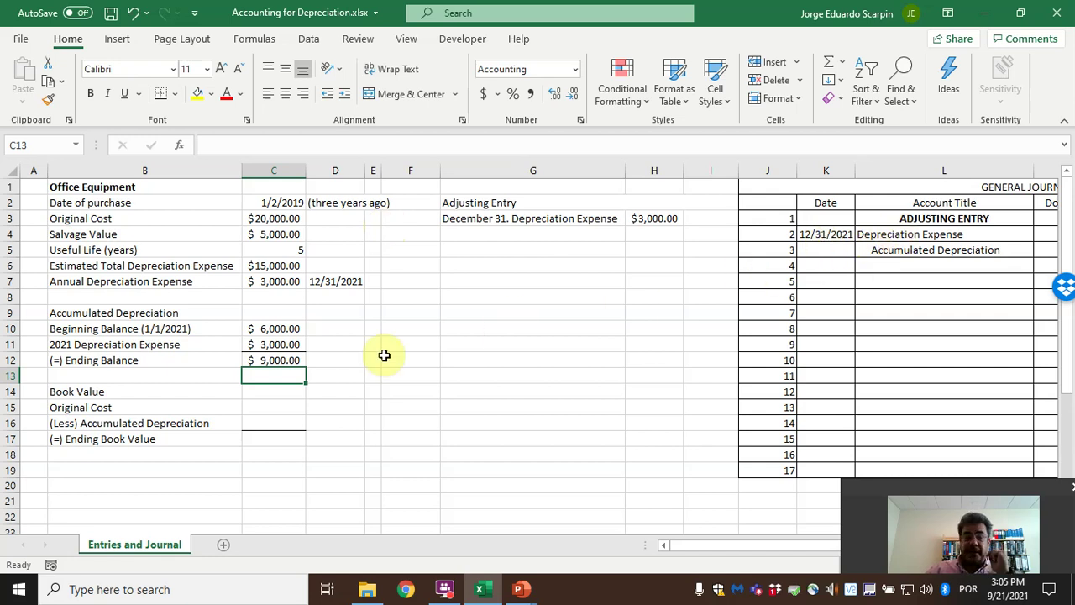
{"action": "left_click", "coordinate": [157, 313]}
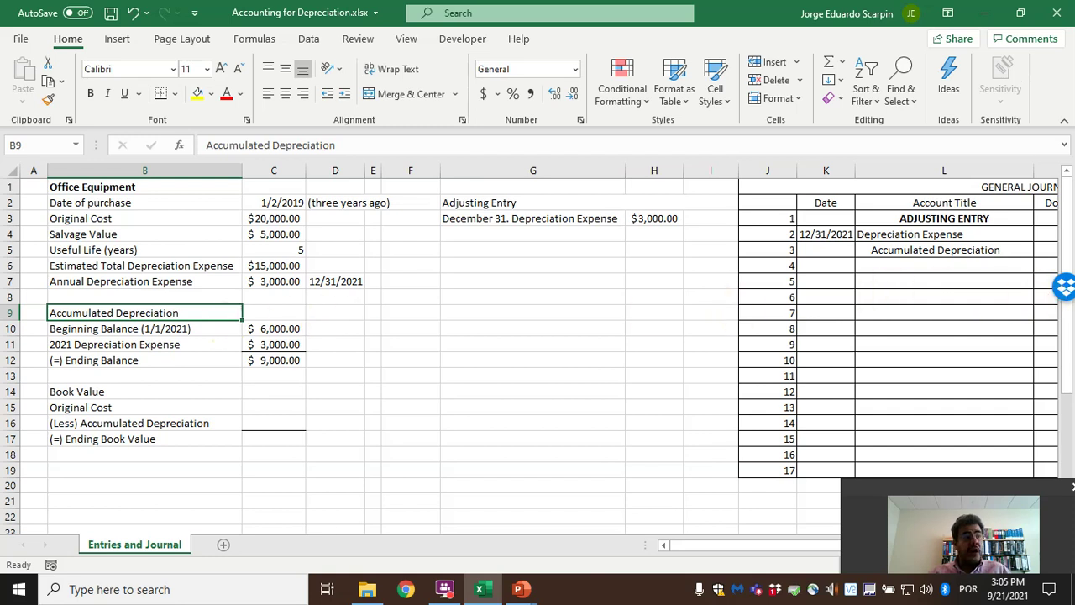
Show the Book Value slide's formula and $2,500.00 − $1,200.00 = $1,300.00 example, then return to Excel
{"action": "key", "text": "alt+Tab"}
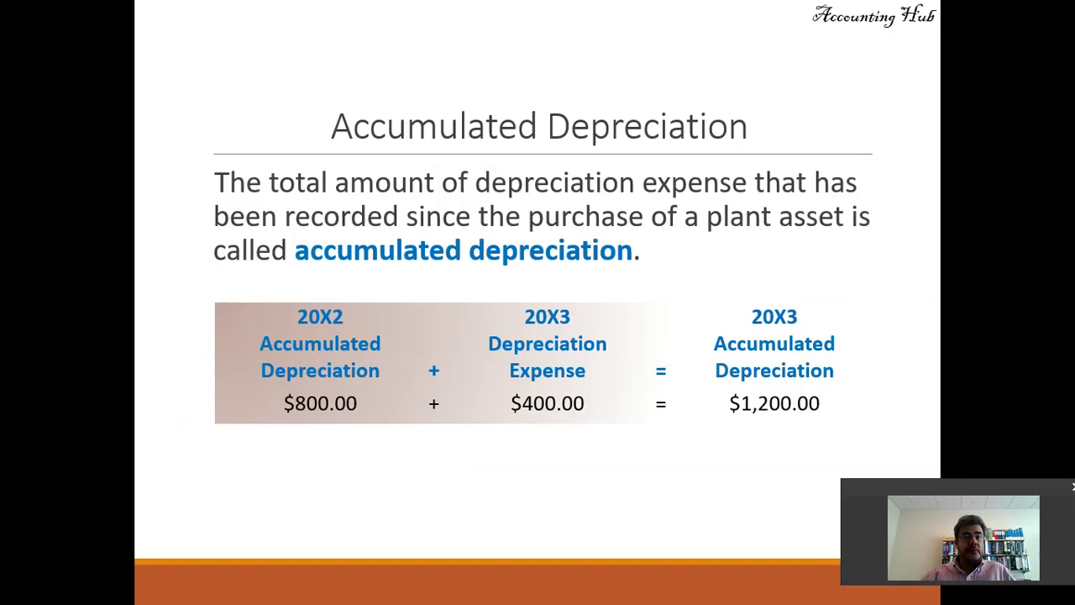
{"action": "key", "text": "Right"}
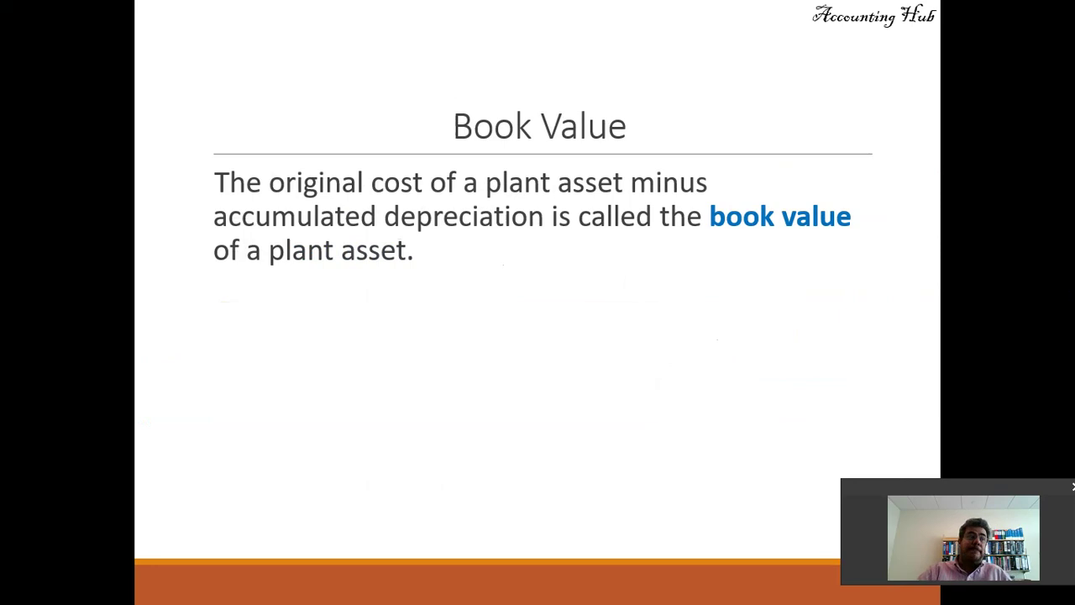
{"action": "key", "text": "Right"}
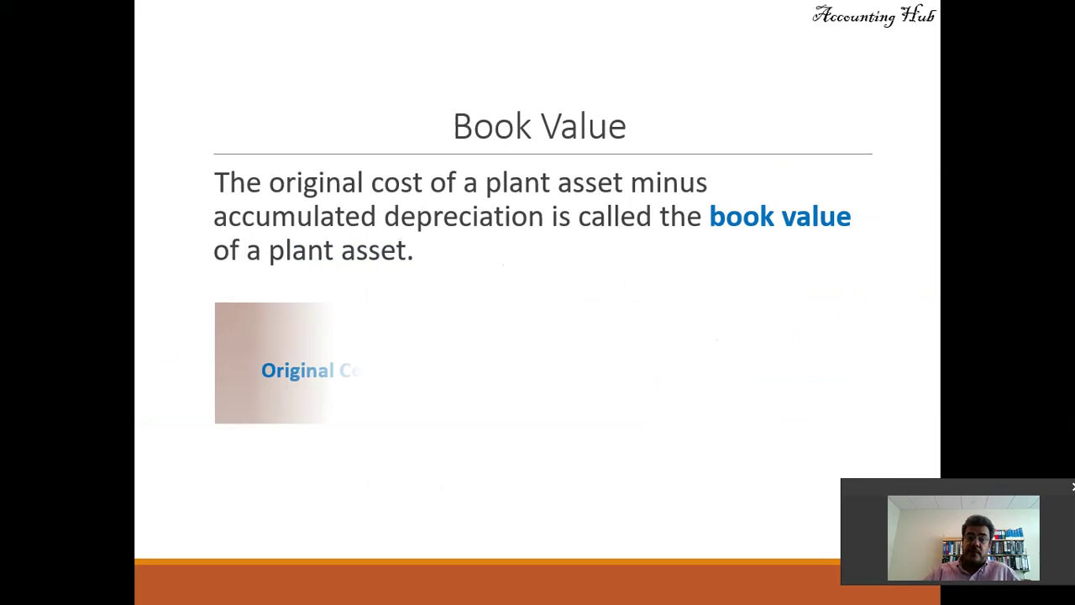
{"action": "key", "text": "Right"}
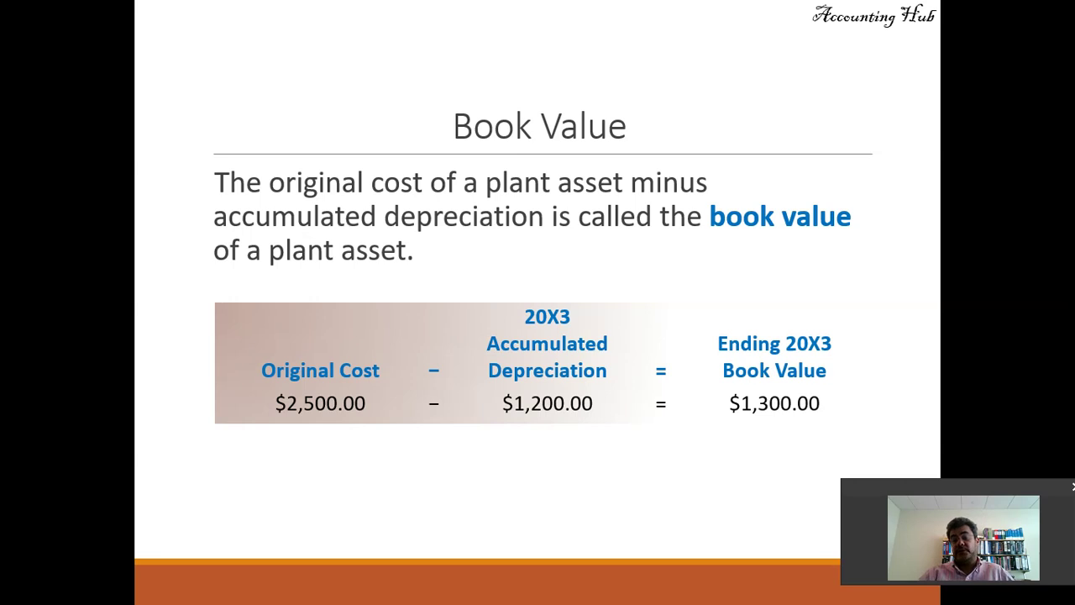
{"action": "key", "text": "alt+Tab"}
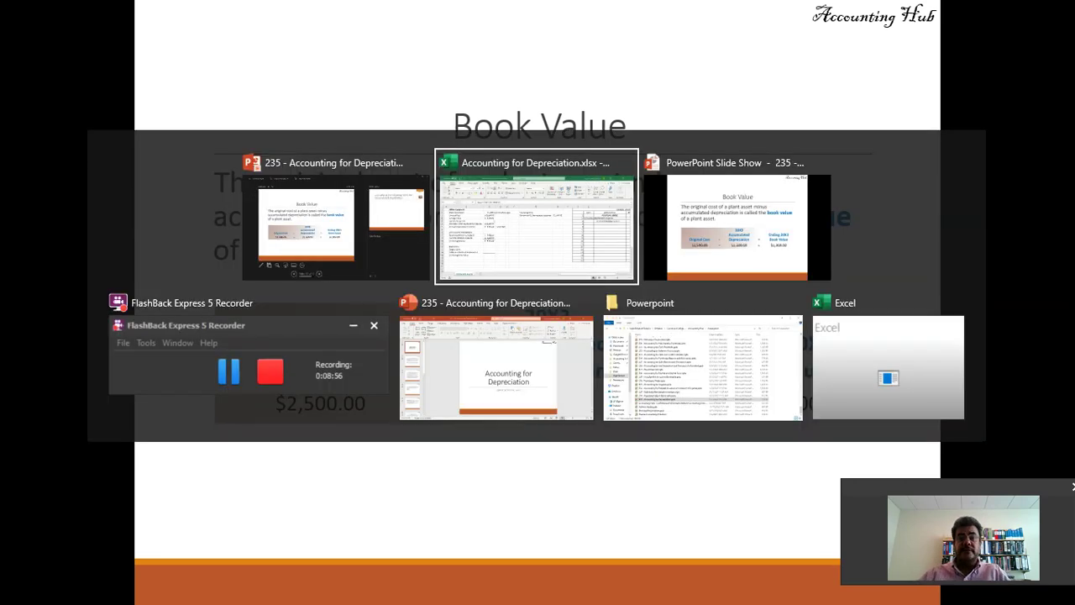
Link C15 to original cost C3 and C16 to accumulated depreciation C12
{"action": "left_click", "coordinate": [279, 402]}
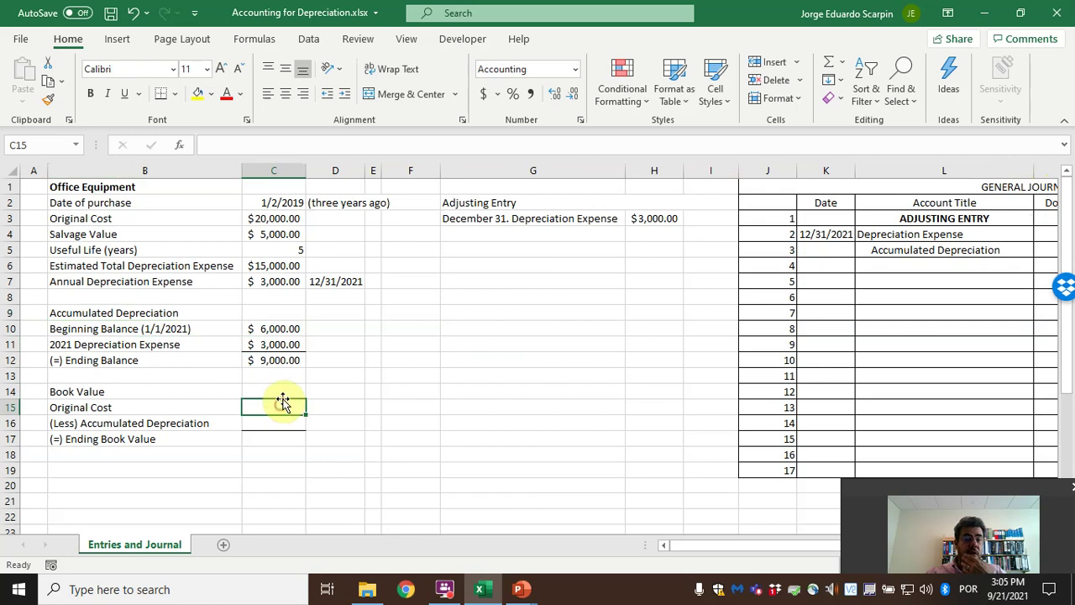
{"action": "type", "text": "="}
{"action": "key", "text": "Up"}
{"action": "key", "text": "Up"}
{"action": "key", "text": "Up"}
{"action": "key", "text": "Up"}
{"action": "key", "text": "Up"}
{"action": "key", "text": "Up"}
{"action": "key", "text": "Up"}
{"action": "key", "text": "Up"}
{"action": "key", "text": "Up"}
{"action": "key", "text": "Up"}
{"action": "key", "text": "Up"}
{"action": "key", "text": "Up"}
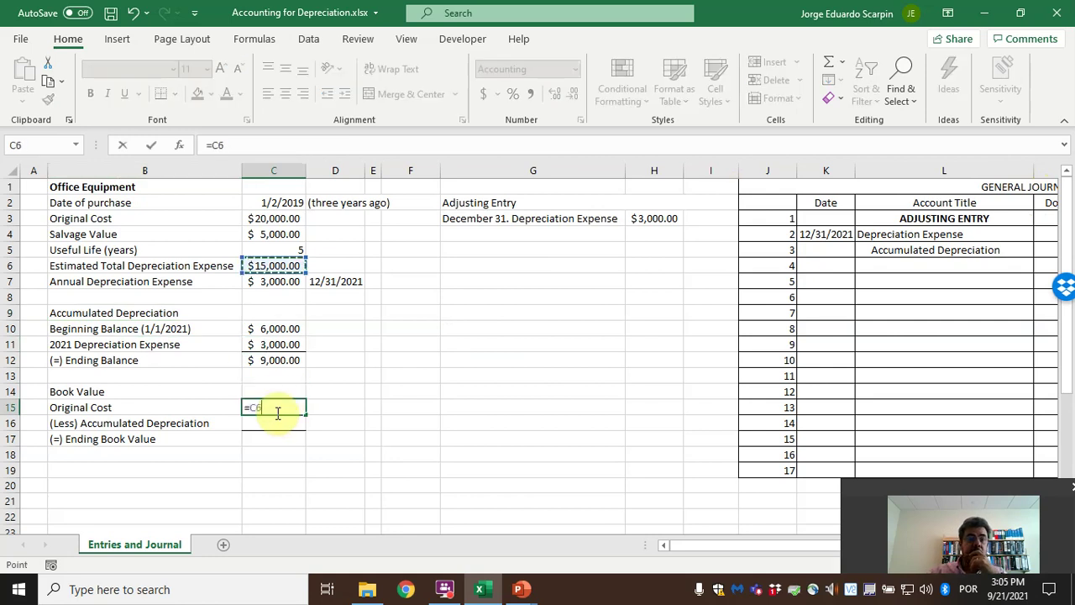
{"action": "key", "text": "Return"}
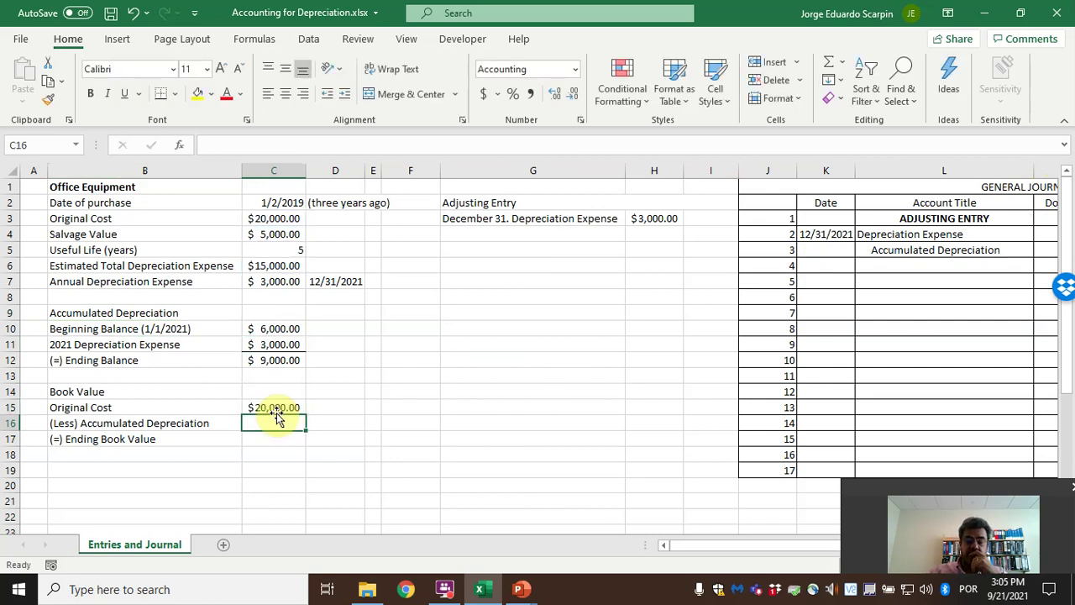
{"action": "type", "text": "+"}
{"action": "key", "text": "Up"}
{"action": "key", "text": "Up"}
{"action": "key", "text": "Up"}
{"action": "key", "text": "Up"}
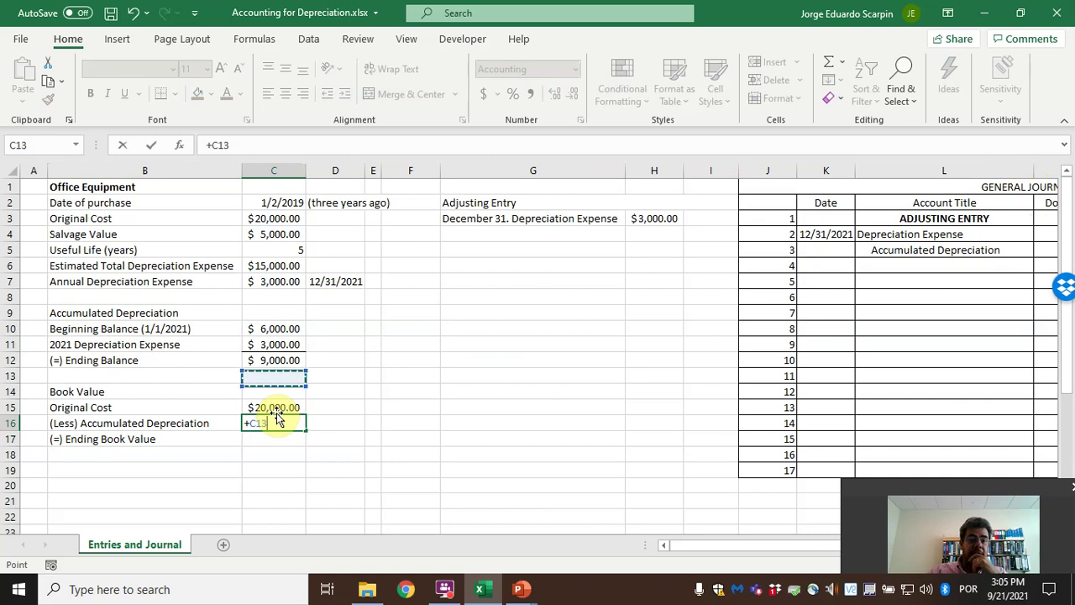
{"action": "key", "text": "Return"}
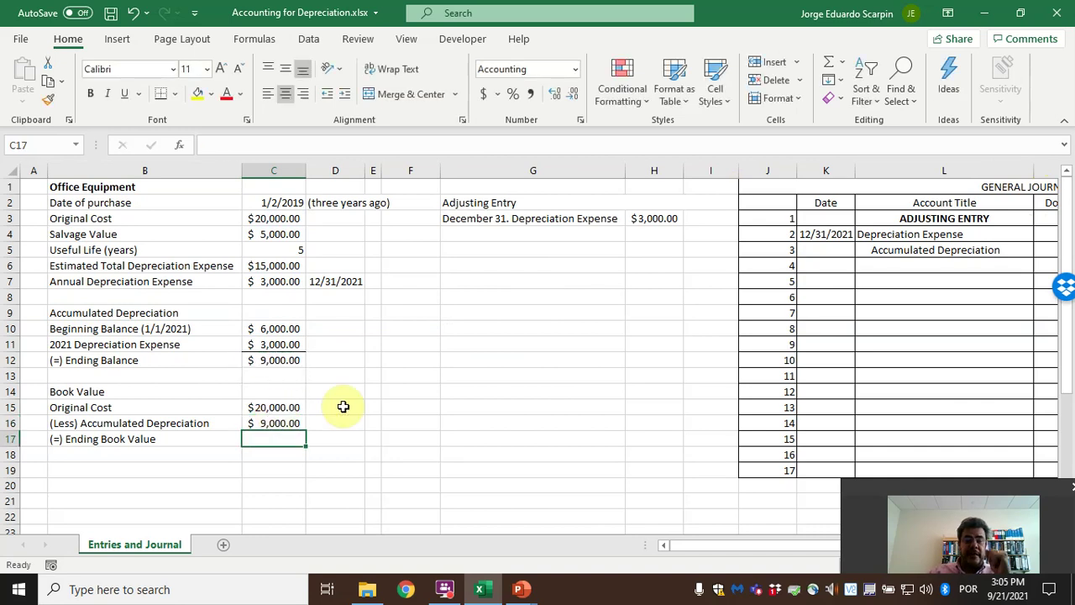
Compute the $11,000.00 ending book value in C17 with =C15-C16
{"action": "type", "text": "="}
{"action": "key", "text": "Up"}
{"action": "key", "text": "Up"}
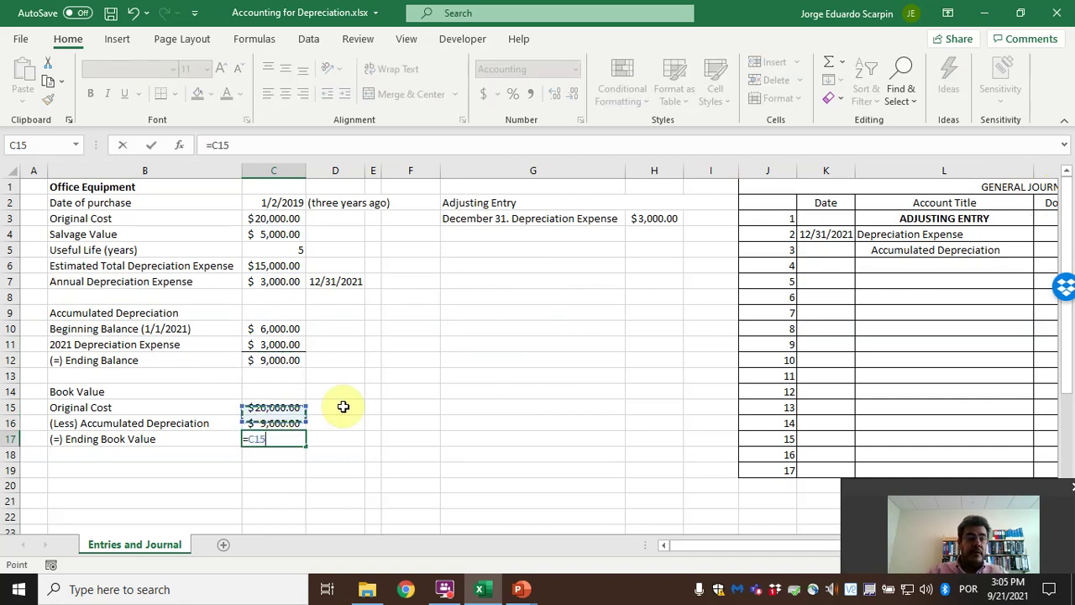
{"action": "type", "text": "-"}
{"action": "key", "text": "Up"}
{"action": "key", "text": "Return"}
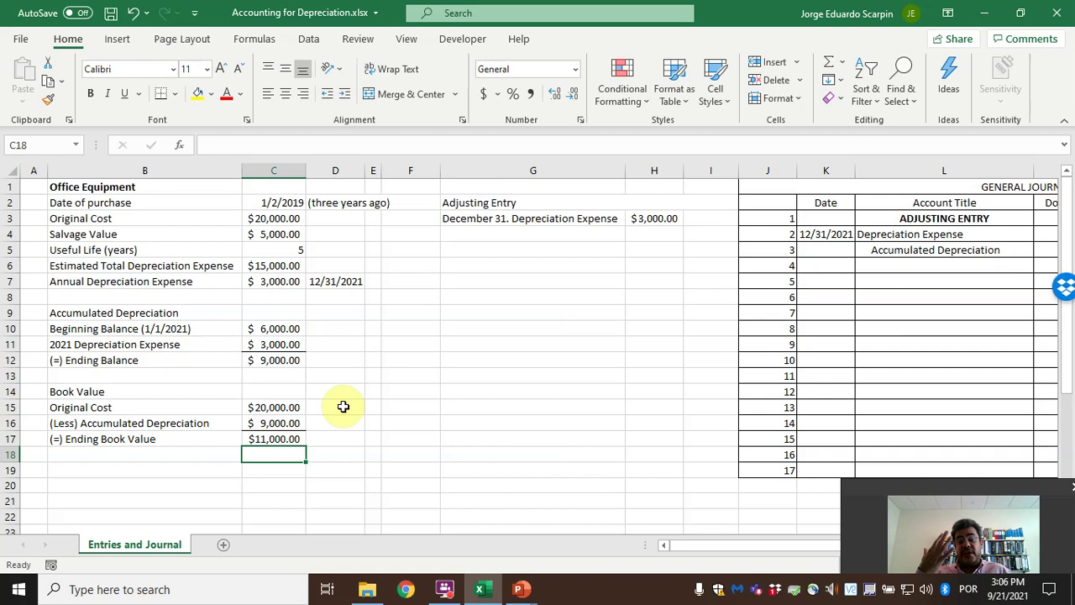
{"action": "left_click", "coordinate": [275, 236]}
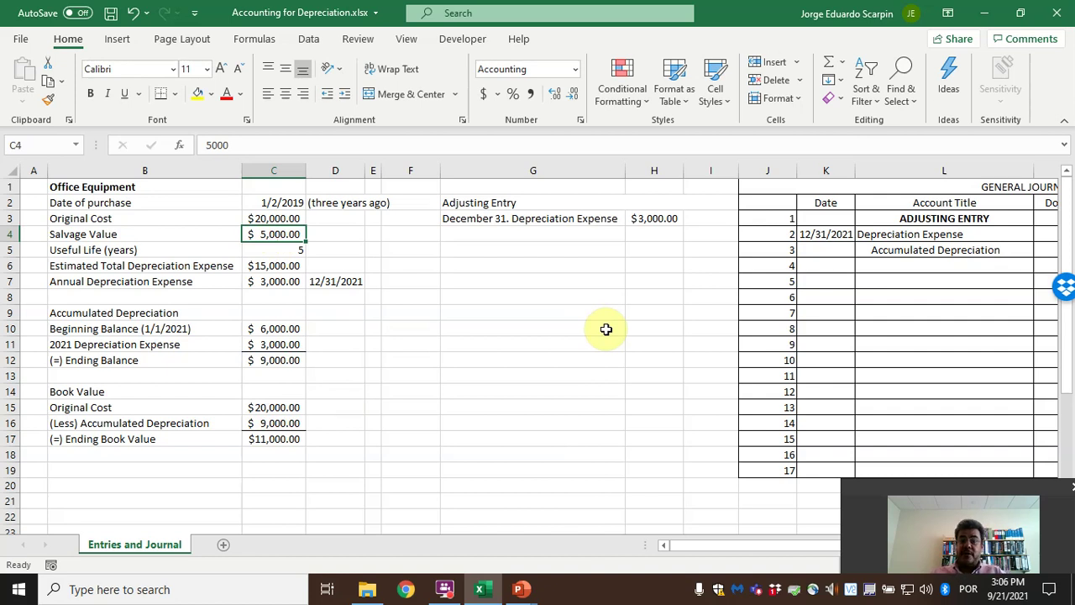
{"action": "key", "text": "alt+Tab"}
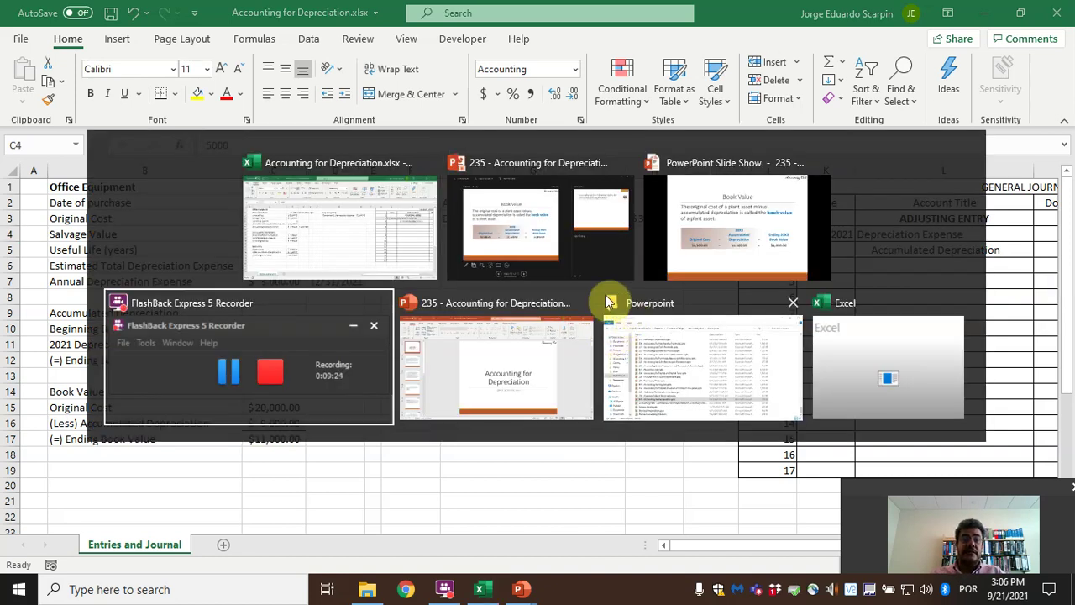
Reveal the book value example table, check C17 in Excel, then advance to the Thank you slide
{"action": "left_click", "coordinate": [410, 120]}
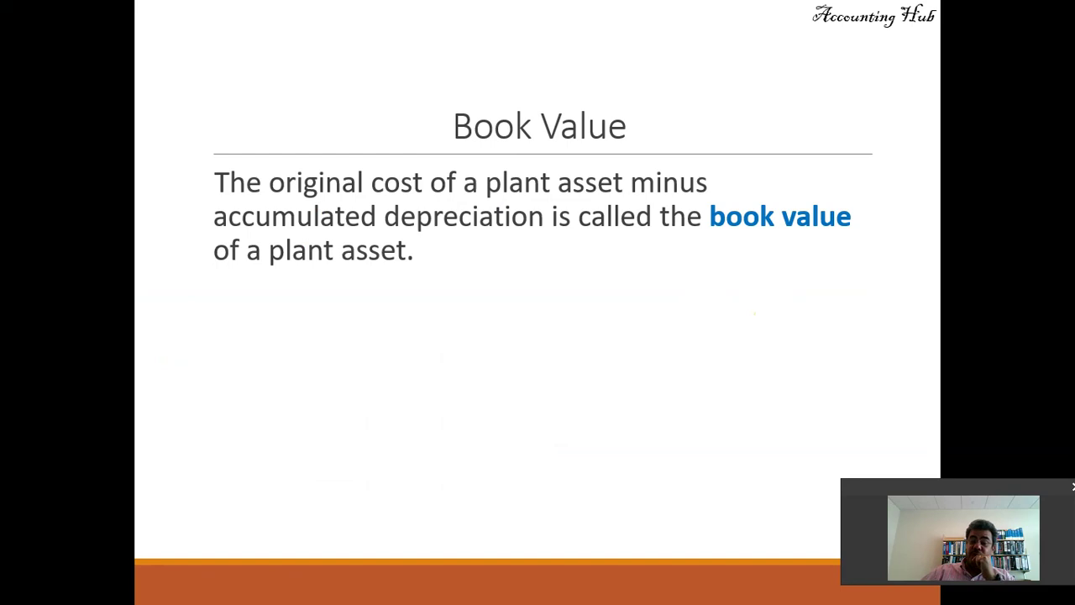
{"action": "key", "text": "Right"}
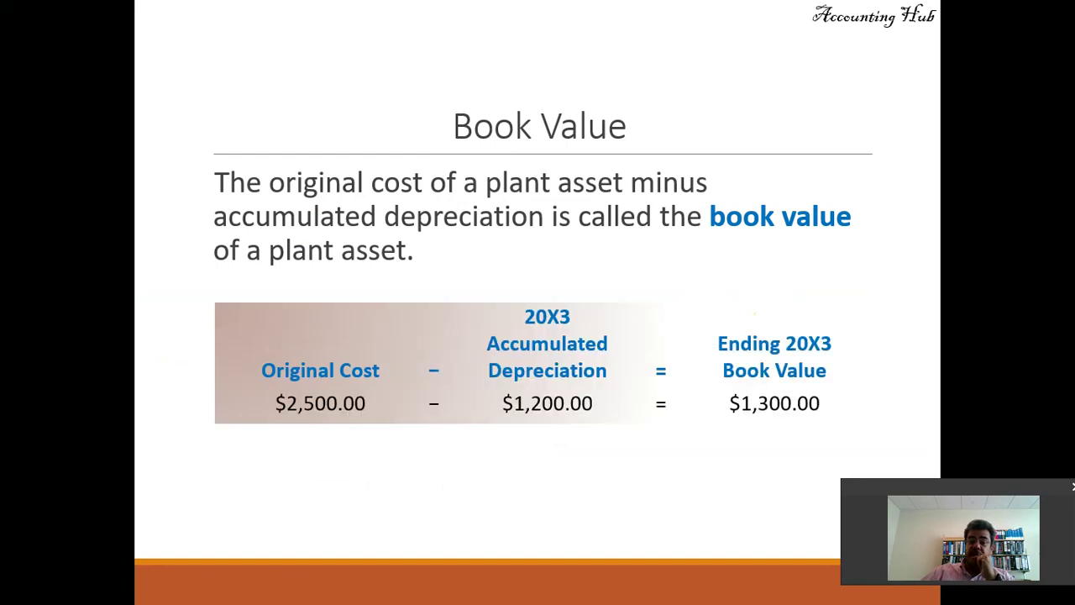
{"action": "key", "text": "alt+Tab"}
{"action": "key", "text": "Tab"}
{"action": "key", "text": "Tab"}
{"action": "left_click", "coordinate": [288, 442]}
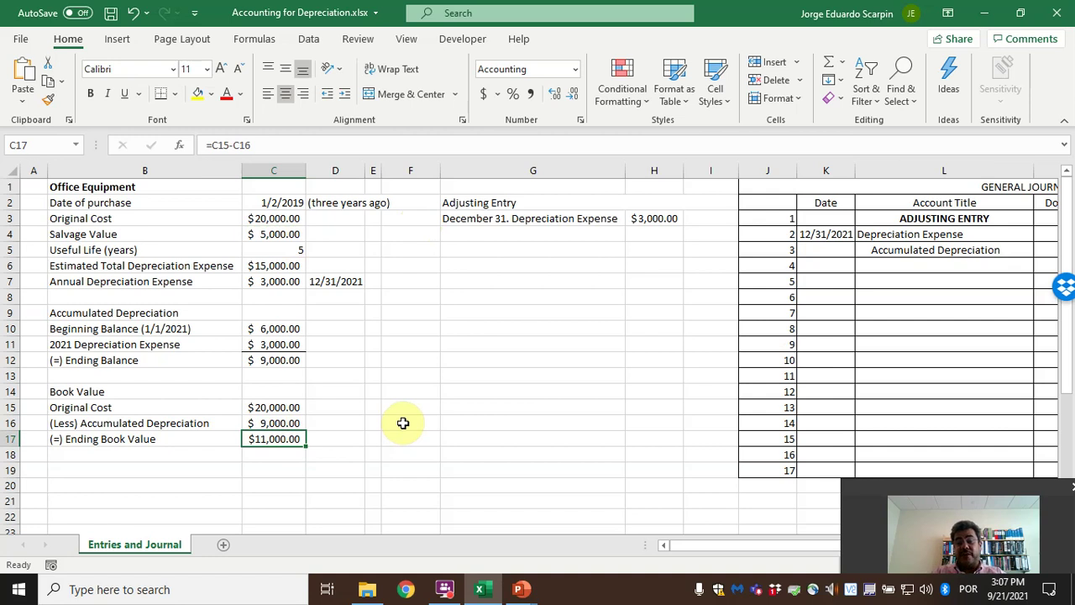
{"action": "key", "text": "alt+Tab"}
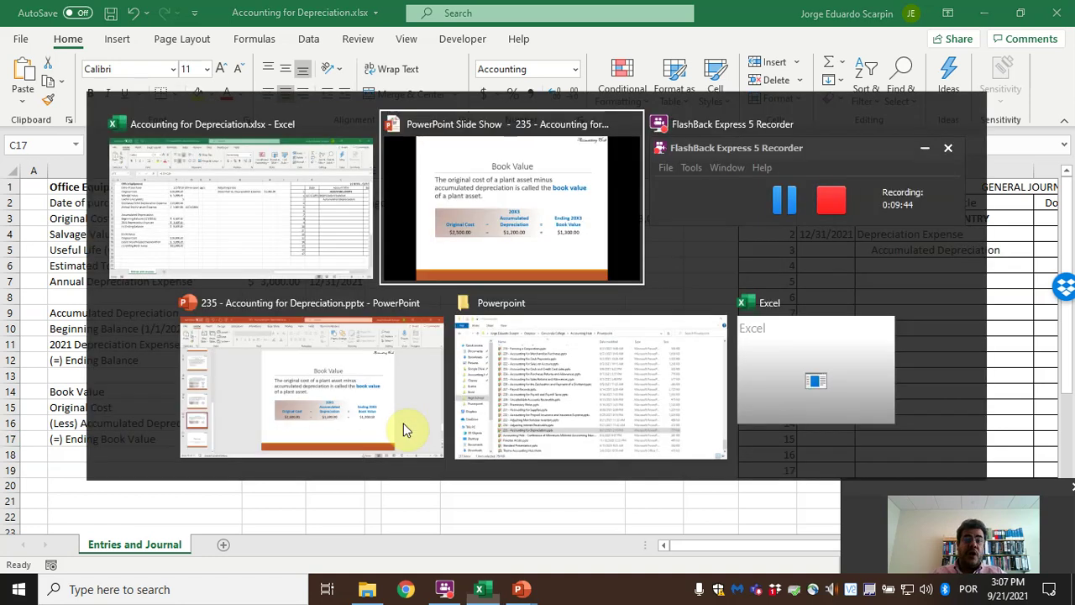
{"action": "key", "text": "Right"}
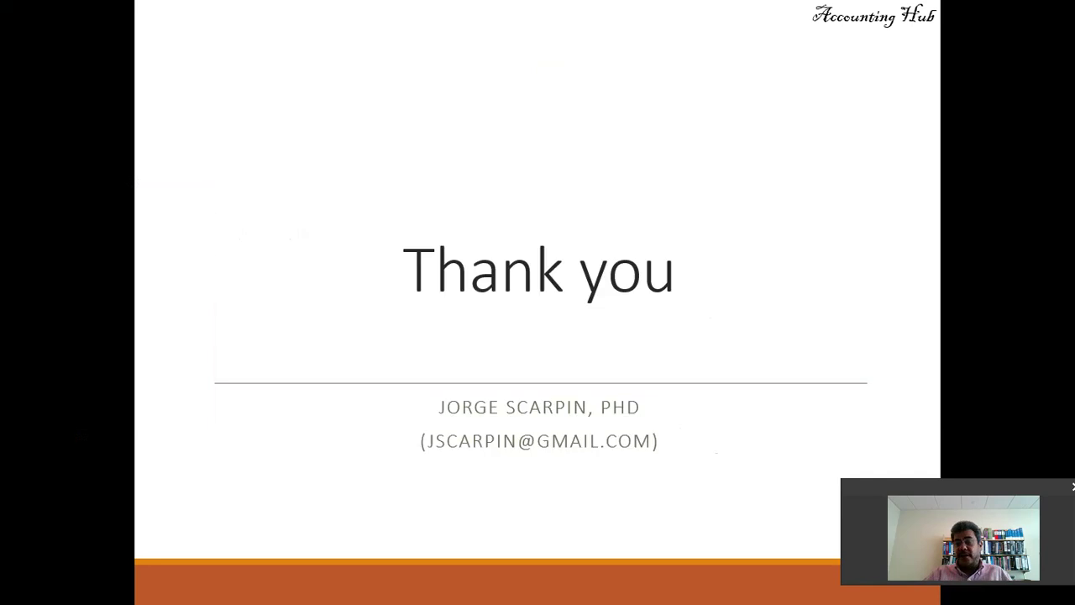